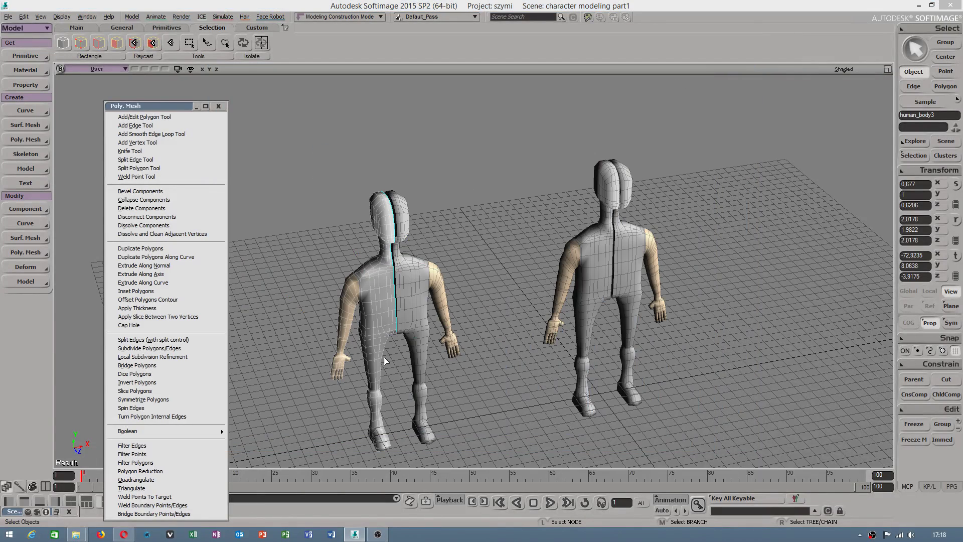
pyautogui.scroll(4, 400, 411)
pyautogui.scroll(-3, 407, 412)
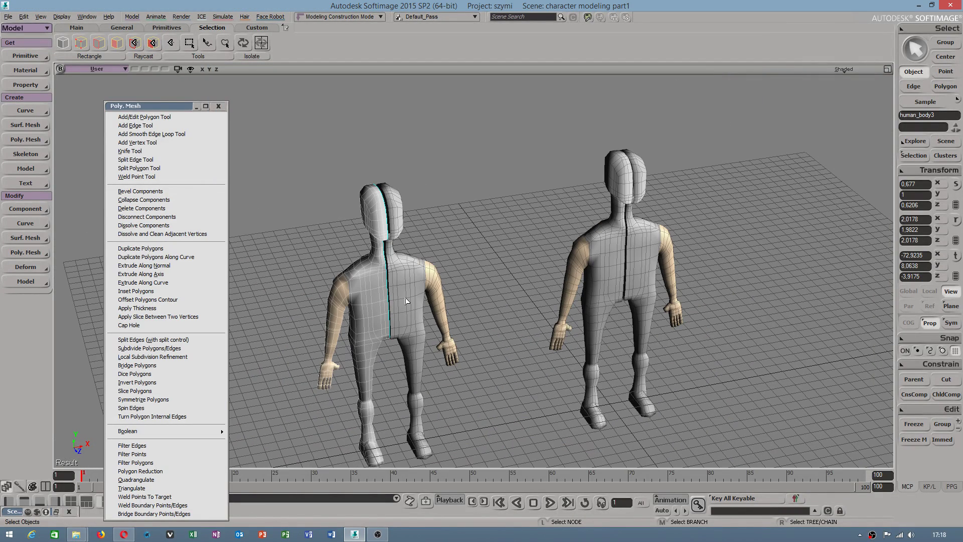
pyautogui.click(407, 301)
pyautogui.keyDown('shift'); pyautogui.click(367, 315); pyautogui.keyUp('shift')
pyautogui.press('v')
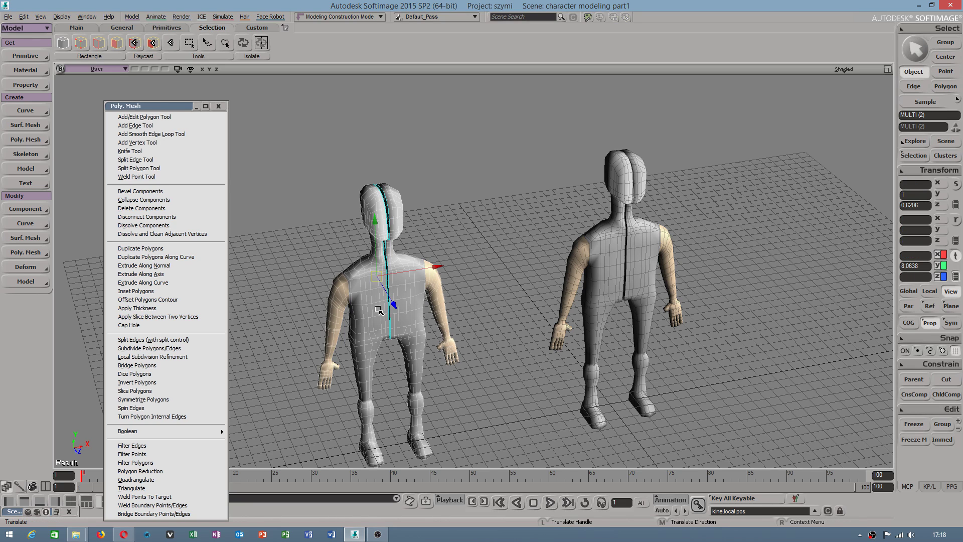
pyautogui.click(424, 329)
pyautogui.press('super')
pyautogui.click(379, 319)
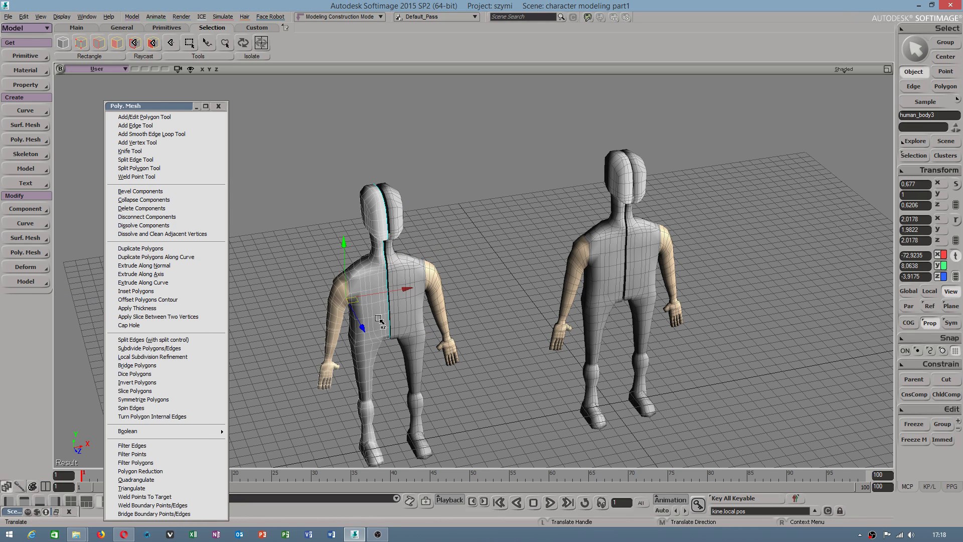
pyautogui.keyDown('shift'); pyautogui.click(423, 307); pyautogui.keyUp('shift')
pyautogui.press('super')
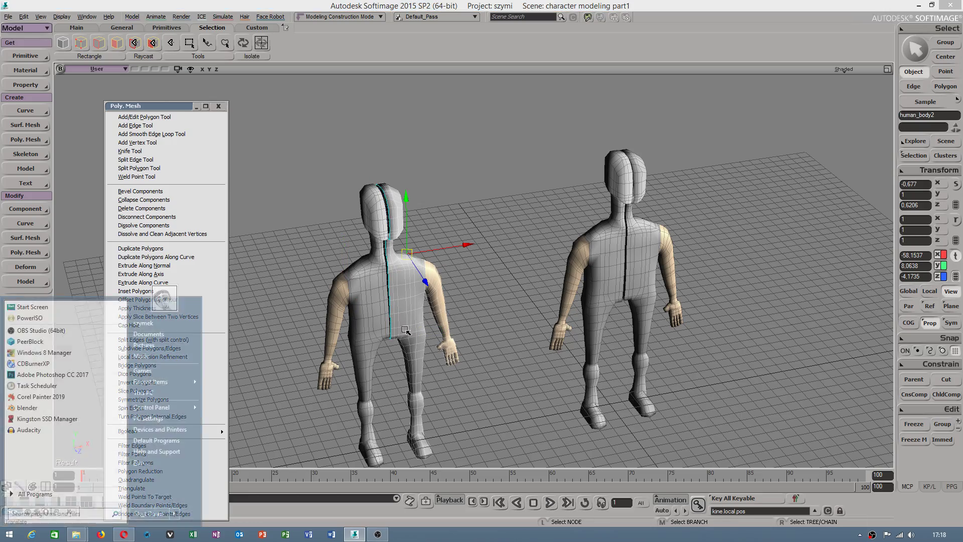
# Step: Move the human_body3 half of the nearer figure to about -4.22 in Z and 7.82 in Y
pyautogui.click(365, 323)
pyautogui.press('s')
pyautogui.moveTo(409, 355); pyautogui.dragTo(369, 329)
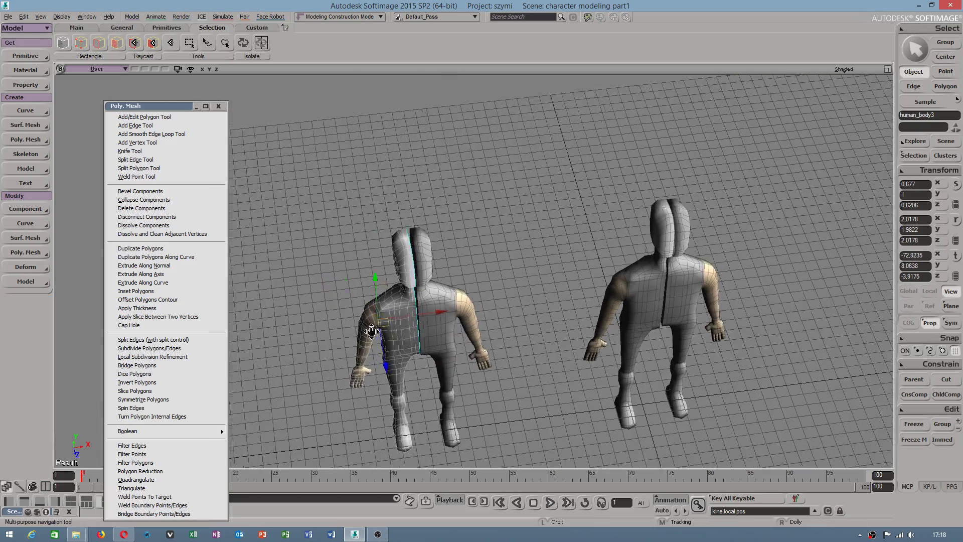
pyautogui.moveTo(370, 329); pyautogui.dragTo(647, 295, button='right')
pyautogui.moveTo(647, 295); pyautogui.dragTo(550, 294)
pyautogui.press('v')
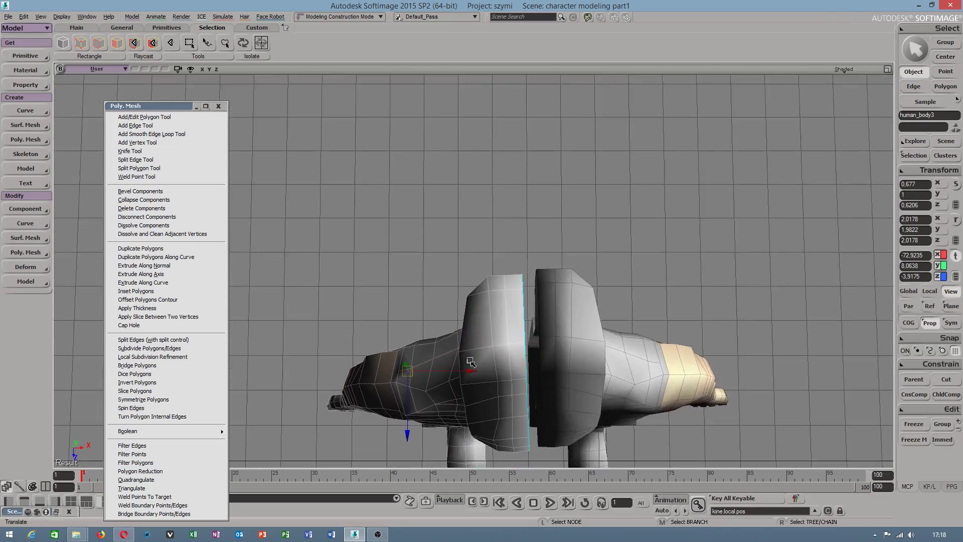
pyautogui.moveTo(407, 402); pyautogui.dragTo(408, 402)
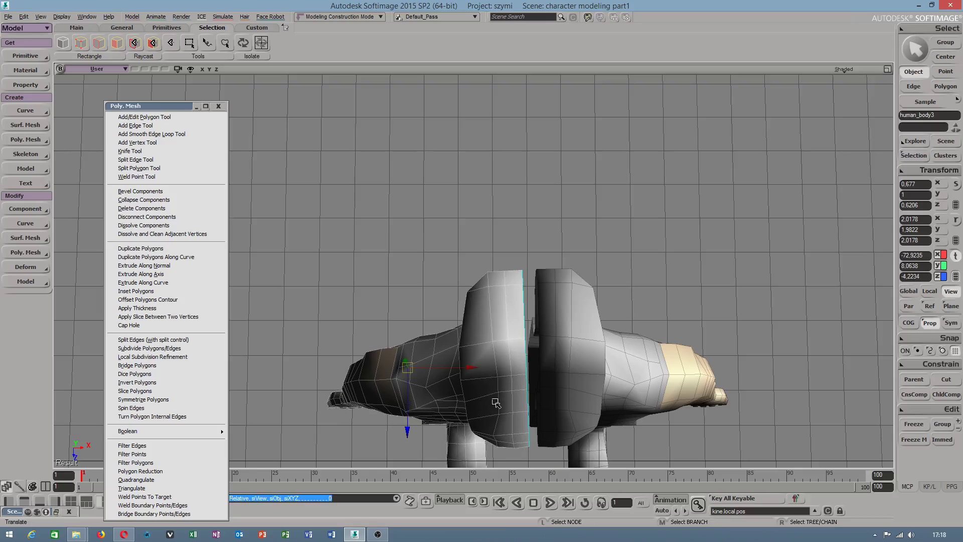
pyautogui.press('s')
pyautogui.moveTo(494, 401); pyautogui.dragTo(495, 408)
pyautogui.moveTo(495, 408); pyautogui.dragTo(496, 363, button='middle')
pyautogui.moveTo(497, 363); pyautogui.dragTo(520, 236)
pyautogui.press('s')
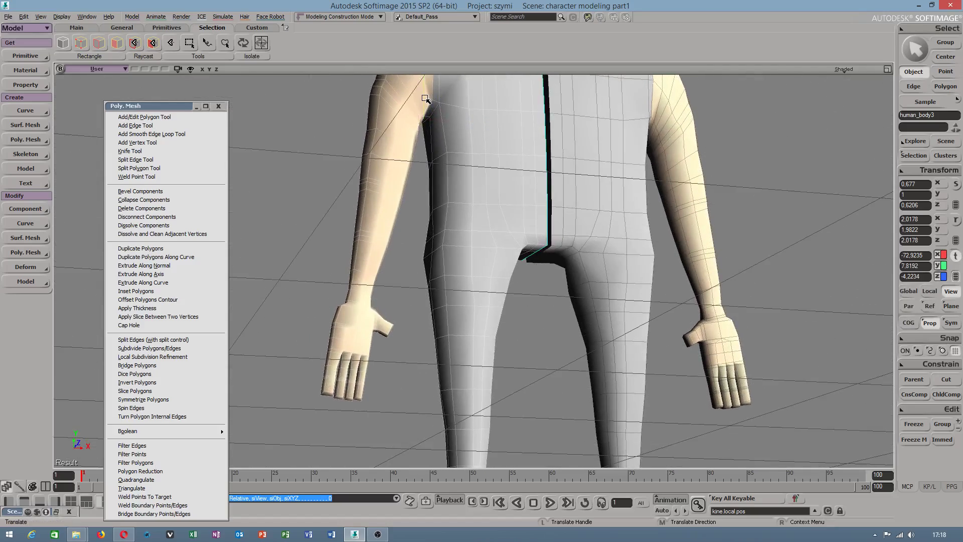
# Step: Shift the human_body3 half along Z to about -3.61 to align it with its mirrored half
pyautogui.press('s')
pyautogui.moveTo(627, 171); pyautogui.dragTo(628, 308)
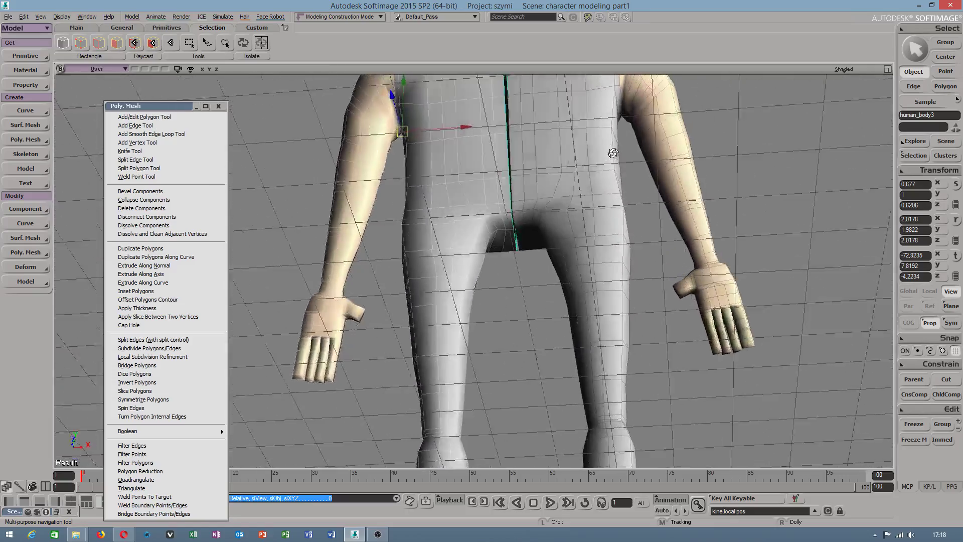
pyautogui.moveTo(647, 162); pyautogui.dragTo(643, 162)
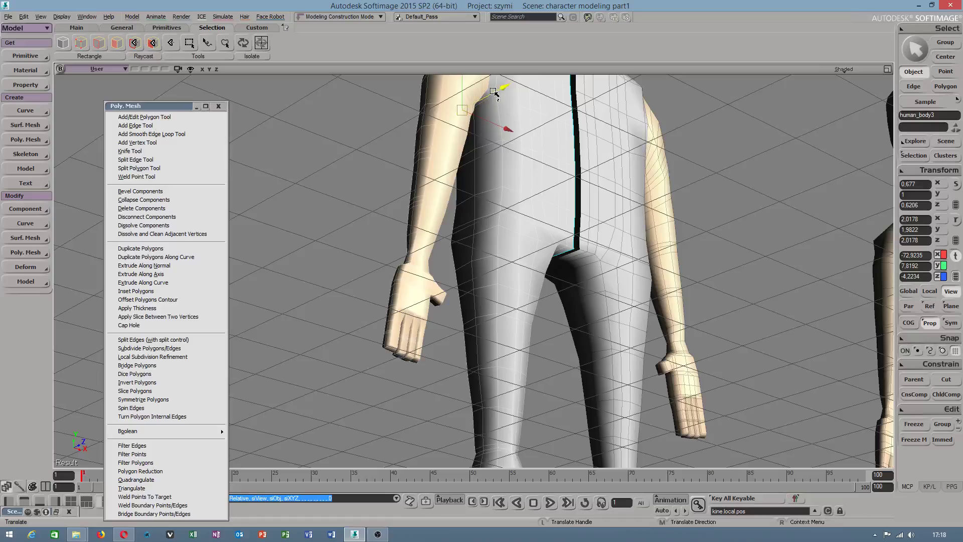
pyautogui.press('s')
pyautogui.moveTo(496, 91); pyautogui.dragTo(567, 282)
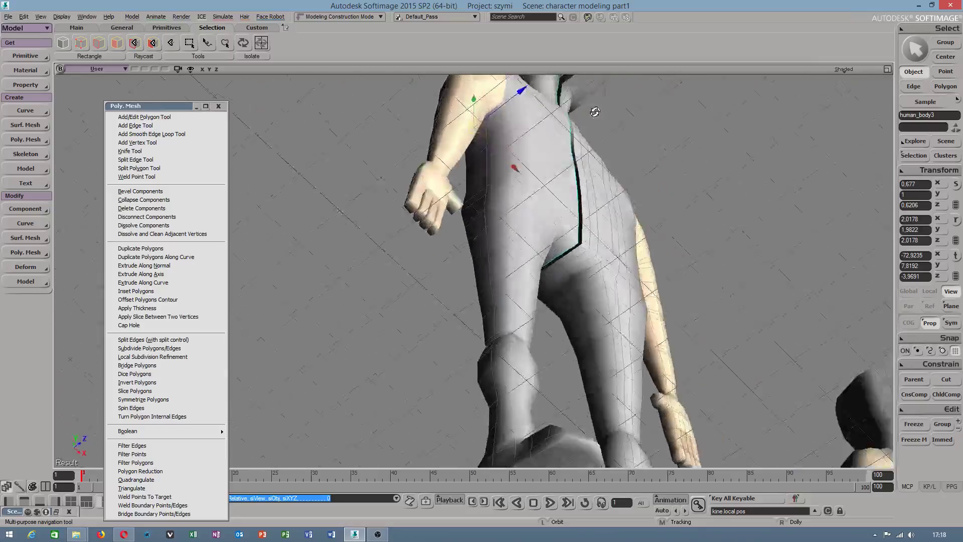
pyautogui.moveTo(595, 112); pyautogui.dragTo(621, 72)
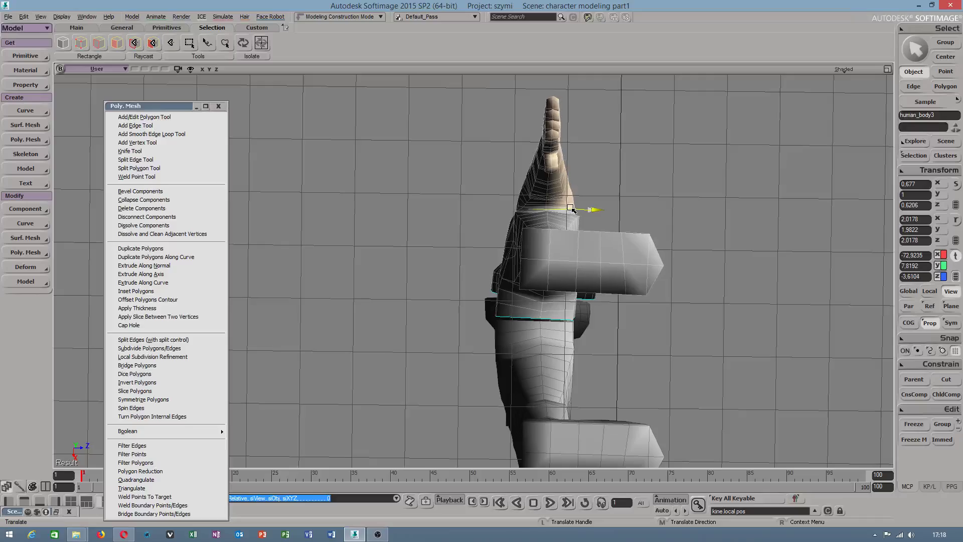
# Step: Lower the human_body3 half to about 7.64 in Y to match the other half at the crotch
pyautogui.press('s')
pyautogui.moveTo(573, 209); pyautogui.dragTo(537, 362)
pyautogui.moveTo(489, 442); pyautogui.dragTo(522, 422)
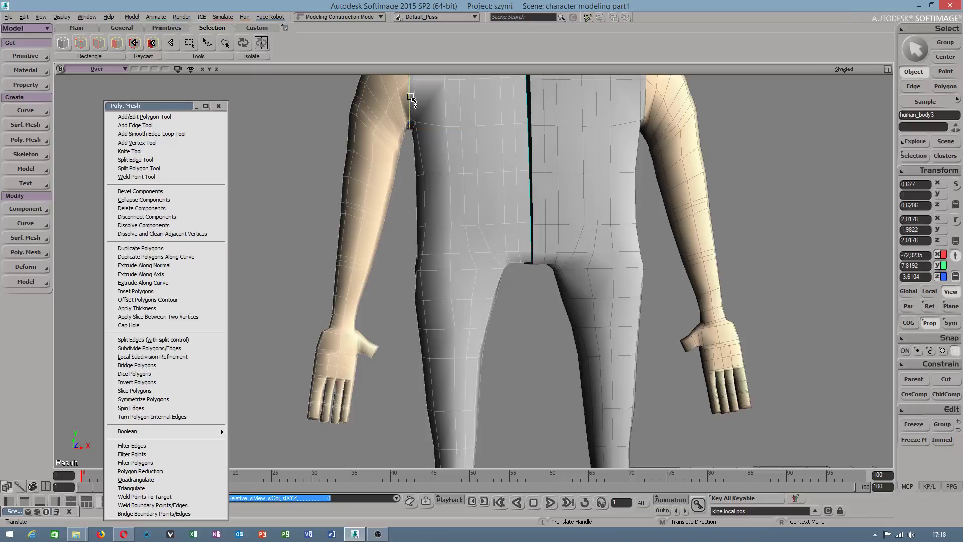
pyautogui.press('s')
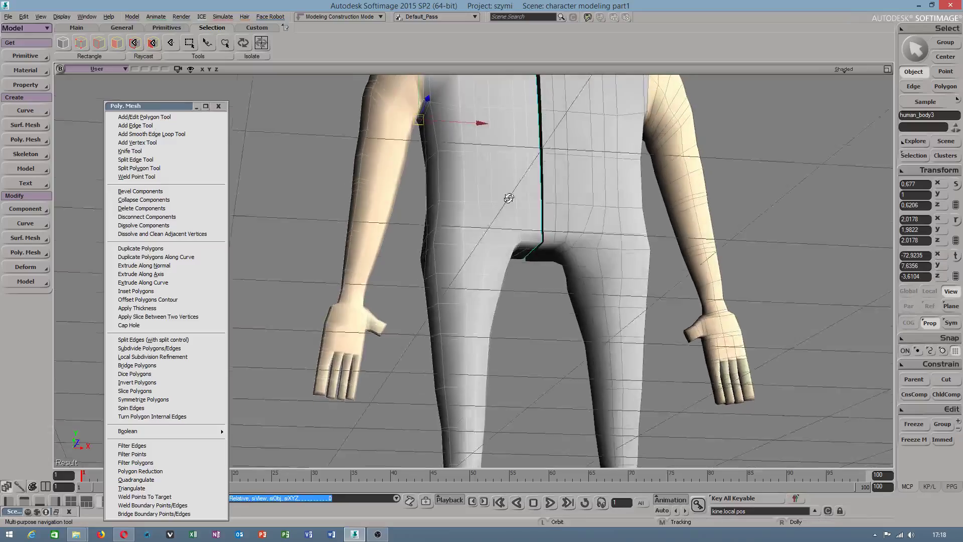
pyautogui.moveTo(480, 125); pyautogui.dragTo(489, 312)
pyautogui.press('s')
pyautogui.moveTo(485, 314); pyautogui.dragTo(526, 409, button='middle')
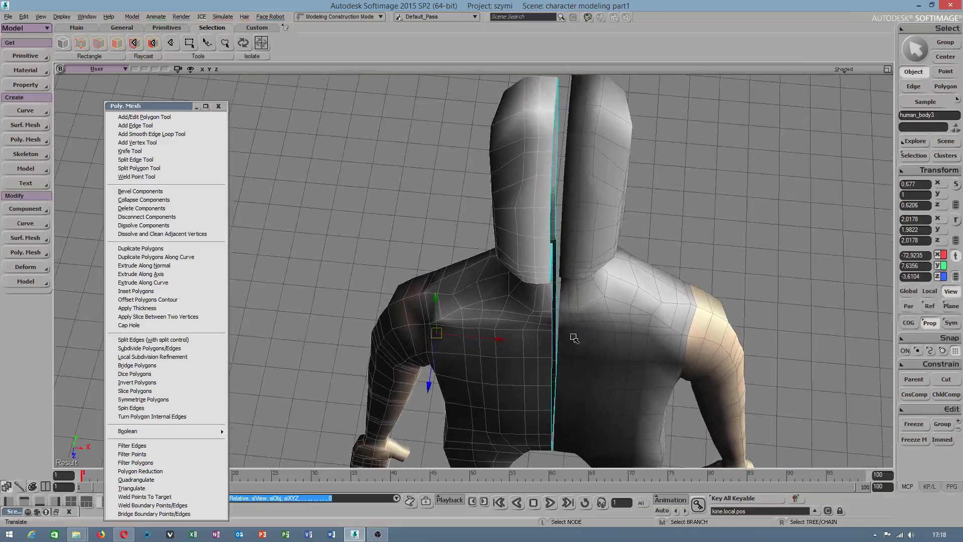
pyautogui.scroll(-5, 574, 338)
pyautogui.scroll(3, 547, 301)
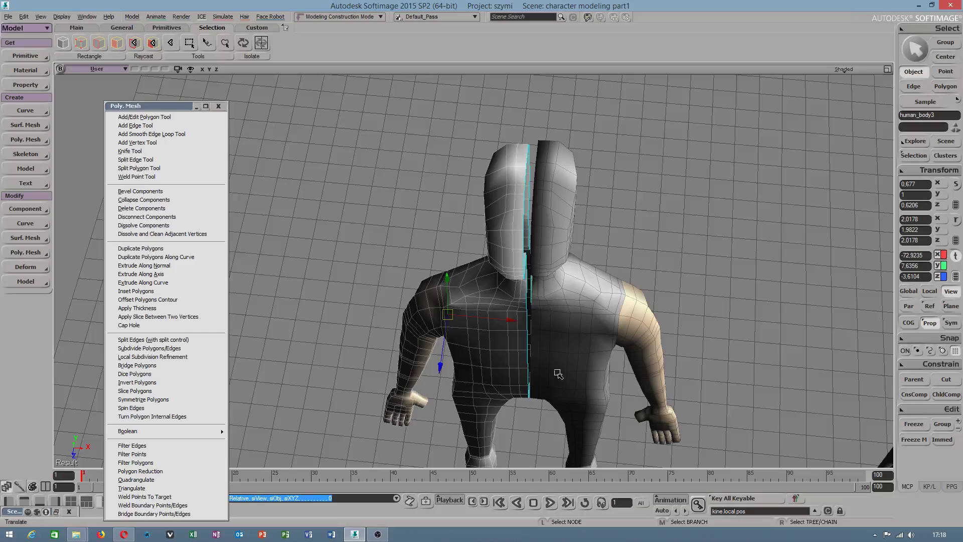
# Step: Move the opposite half, human_body2, along Z to about -3.48 so the two heads and torsos line up
pyautogui.press('s')
pyautogui.moveTo(529, 296); pyautogui.dragTo(548, 363)
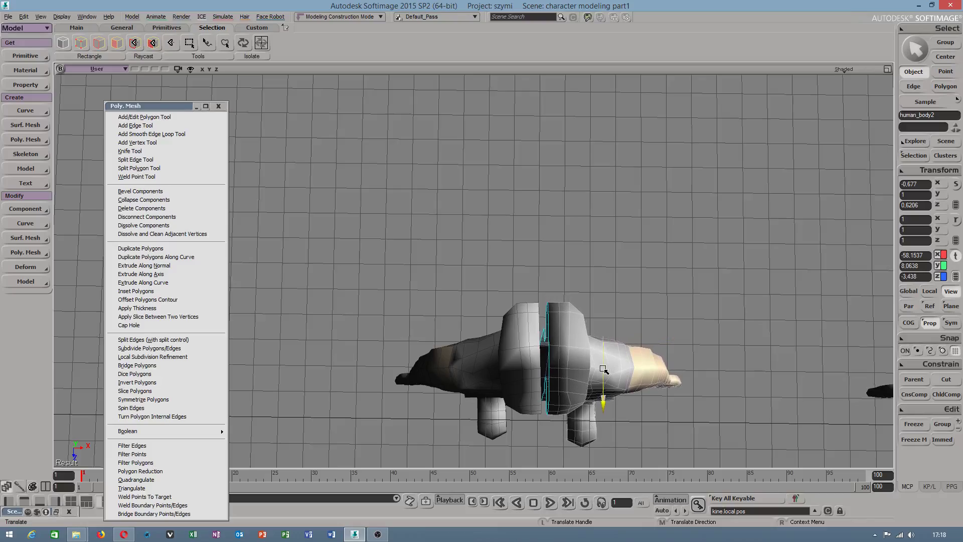
pyautogui.press('s')
pyautogui.moveTo(603, 368); pyautogui.dragTo(616, 308)
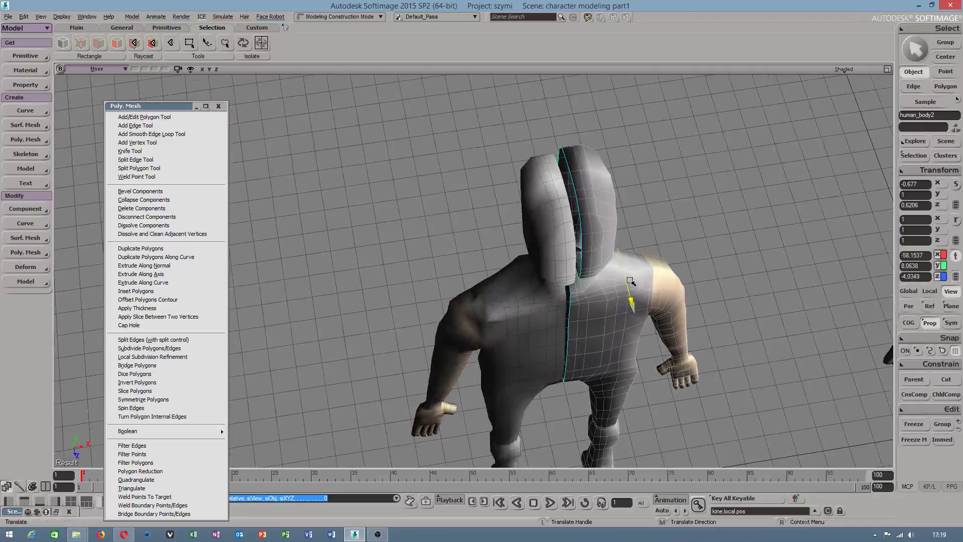
pyautogui.press('s')
pyautogui.moveTo(630, 282); pyautogui.dragTo(482, 271)
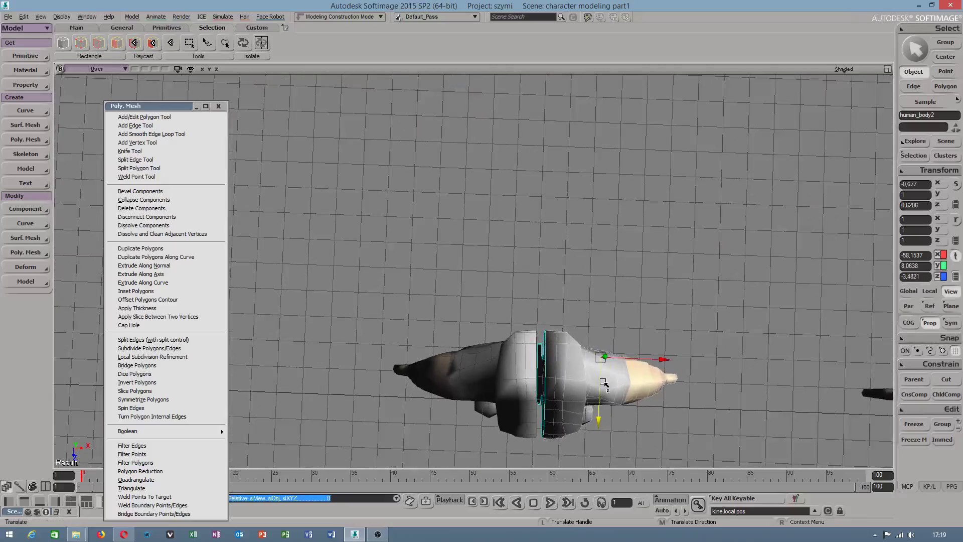
# Step: Select both body halves and examine their alignment along the centre seam
pyautogui.keyDown('shift'); pyautogui.click(515, 390); pyautogui.keyUp('shift')
pyautogui.press('s')
pyautogui.moveTo(667, 432); pyautogui.dragTo(404, 293, button='middle')
pyautogui.moveTo(404, 293); pyautogui.dragTo(333, 275, button='right')
pyautogui.moveTo(334, 275); pyautogui.dragTo(402, 307, button='middle')
pyautogui.moveTo(401, 308); pyautogui.dragTo(460, 282)
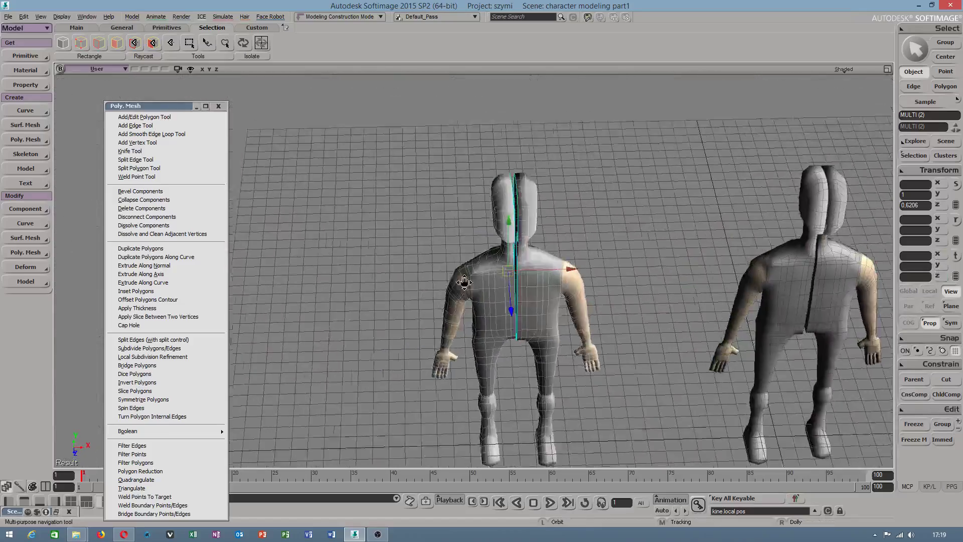
pyautogui.moveTo(460, 281); pyautogui.dragTo(454, 321, button='middle')
pyautogui.moveTo(454, 321); pyautogui.dragTo(473, 347, button='right')
pyautogui.scroll(5, 617, 271)
# Step: Try raising the polygon at the top of human_body3's head with the Tweak Component tool and undo the move
pyautogui.click(576, 280)
pyautogui.click(483, 296)
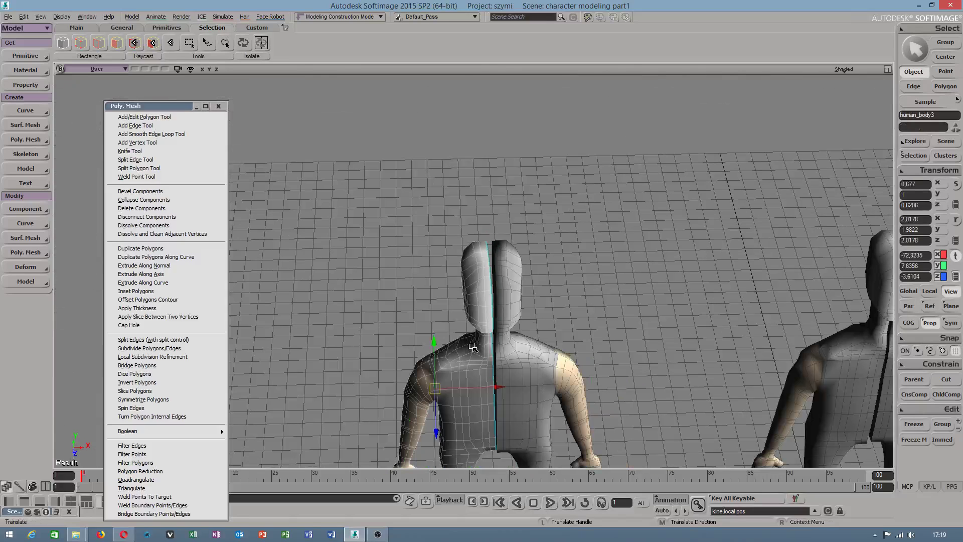
pyautogui.scroll(3, 463, 357)
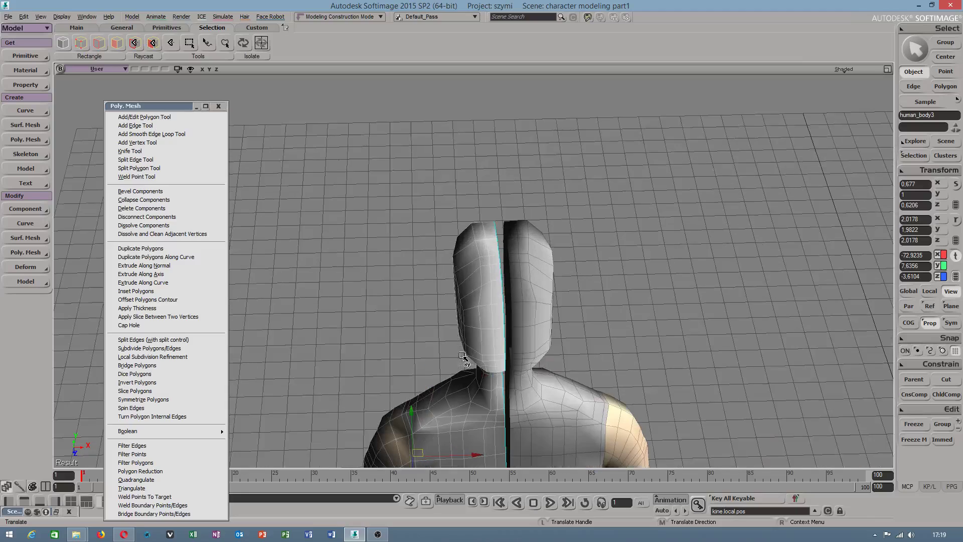
pyautogui.press('m')
pyautogui.click(495, 206)
pyautogui.moveTo(494, 202); pyautogui.dragTo(494, 189)
pyautogui.hotkey('ctrl', 'z')
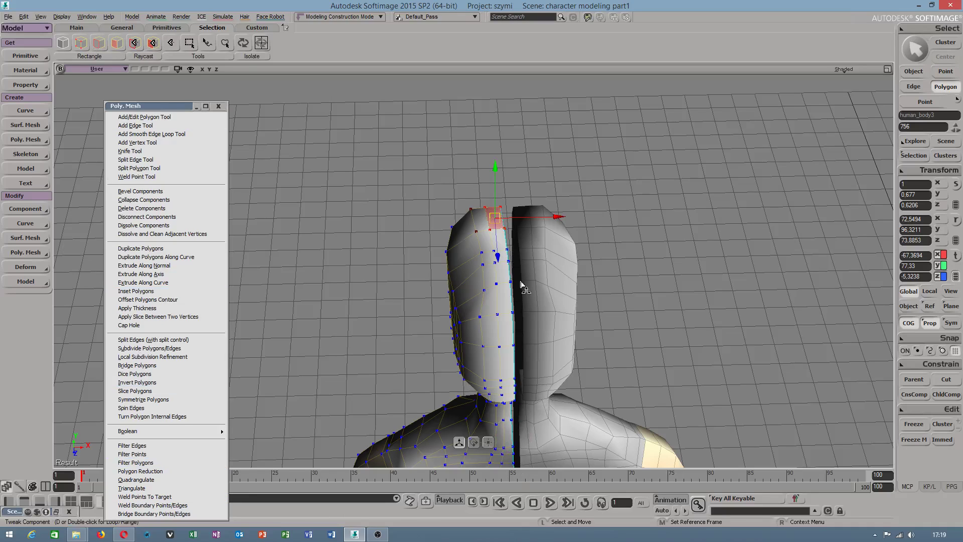
# Step: Tweak a point near the top of human_body2's head up to about 77.84 in Y and return to object selection
pyautogui.scroll(-2, 489, 360)
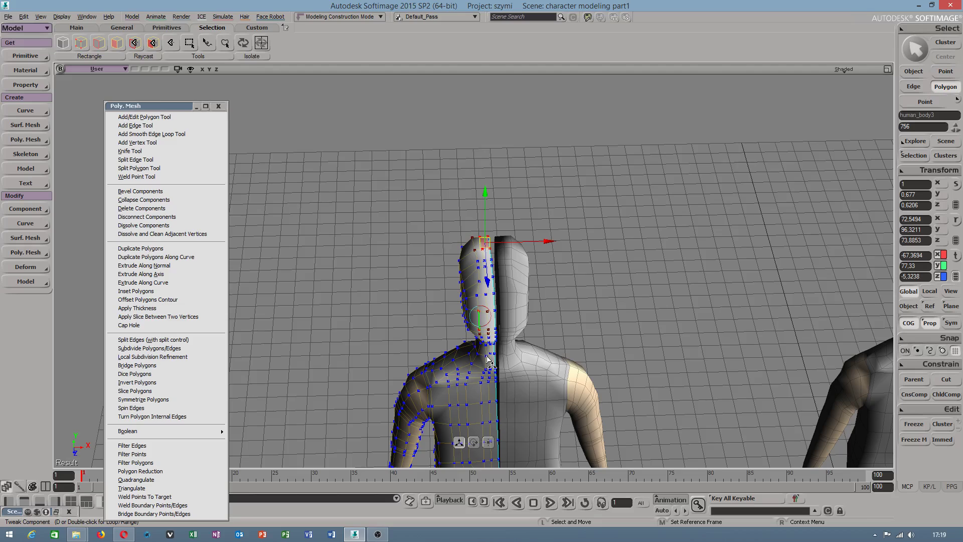
pyautogui.press('space')
pyautogui.click(522, 293)
pyautogui.press('m')
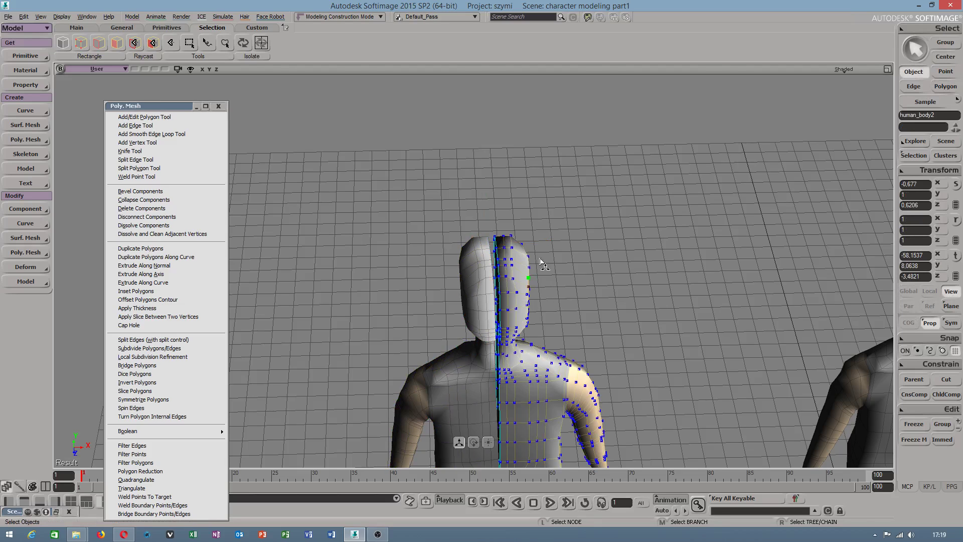
pyautogui.click(502, 234)
pyautogui.moveTo(498, 224); pyautogui.dragTo(500, 220)
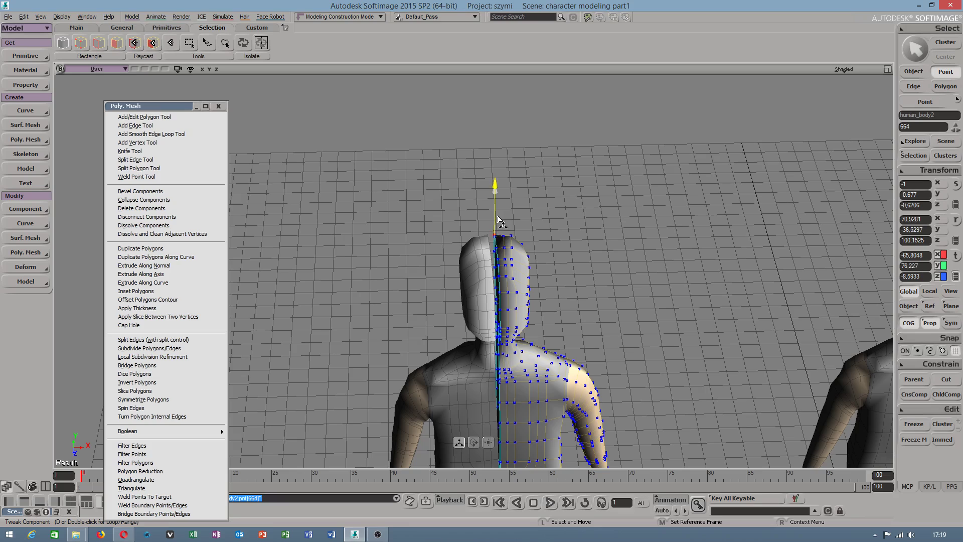
pyautogui.click(506, 231)
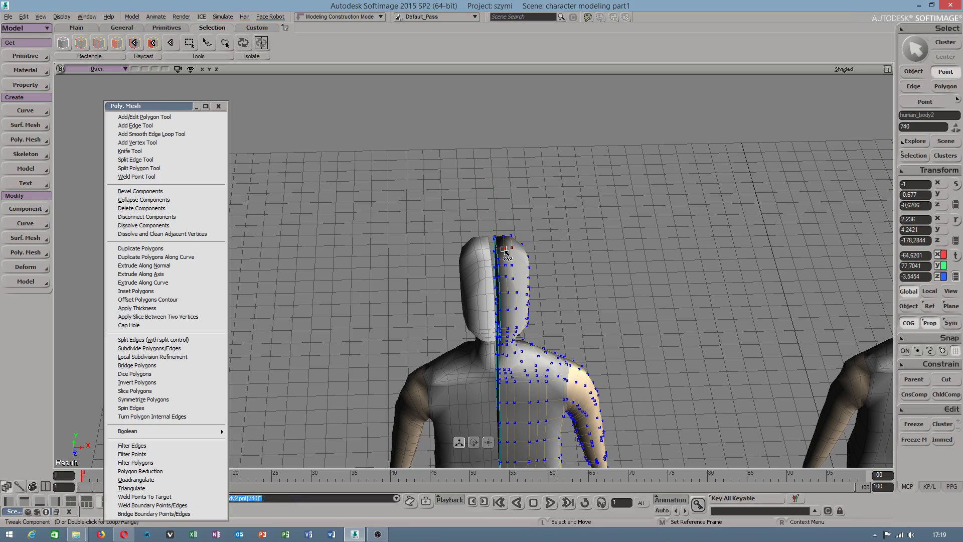
pyautogui.moveTo(508, 232); pyautogui.dragTo(510, 235)
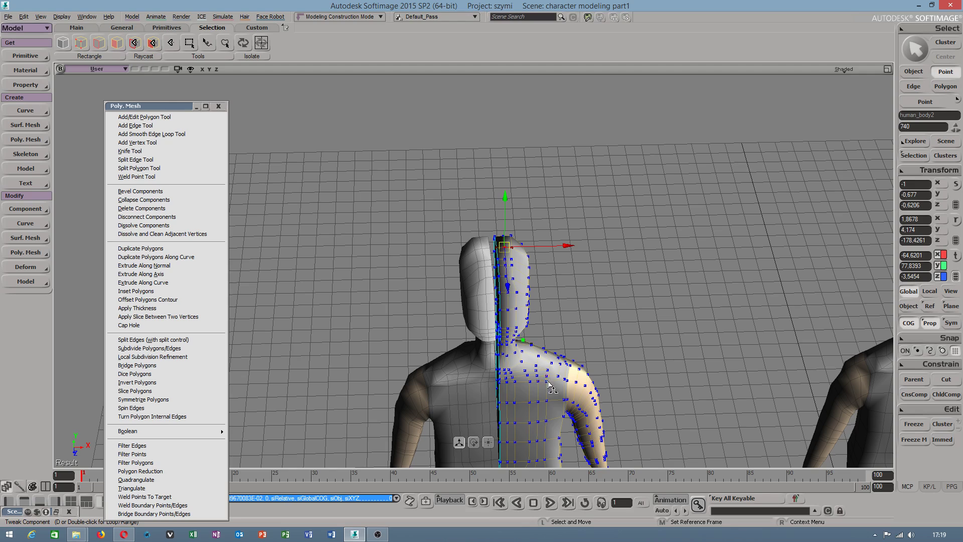
pyautogui.press('space')
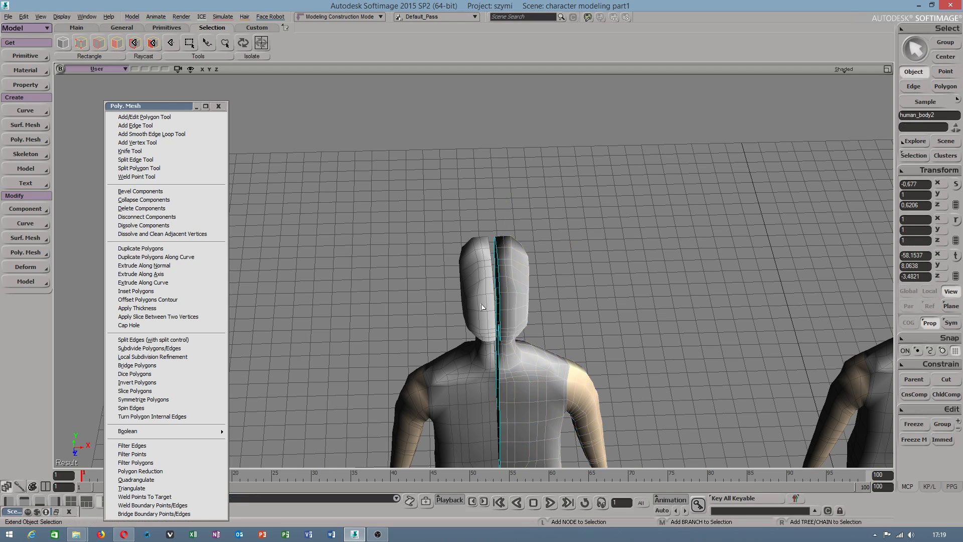
# Step: Select both body halves, human_body3 and human_body2, and create a blended polygon mesh from them
pyautogui.keyDown('shift'); pyautogui.click(482, 305); pyautogui.keyUp('shift')
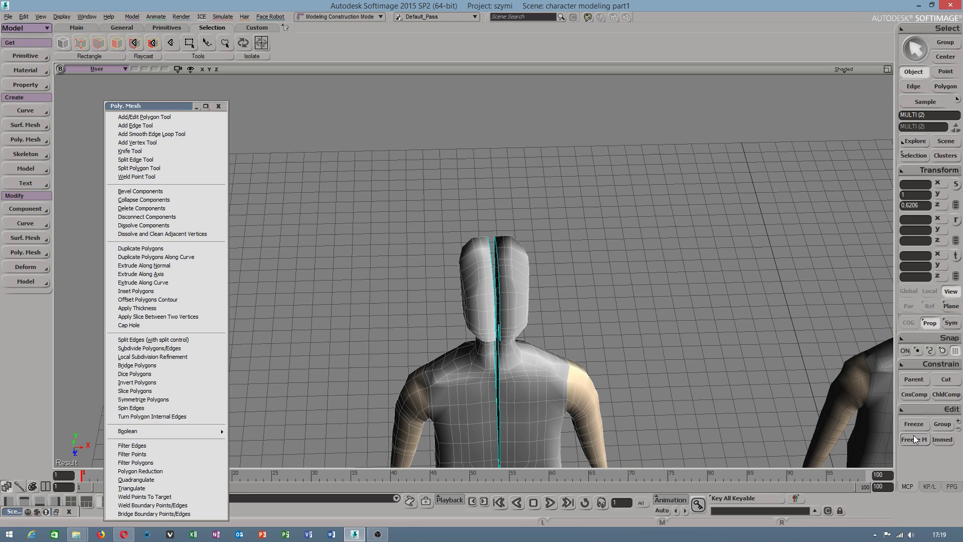
pyautogui.press('v')
pyautogui.scroll(-5, 481, 271)
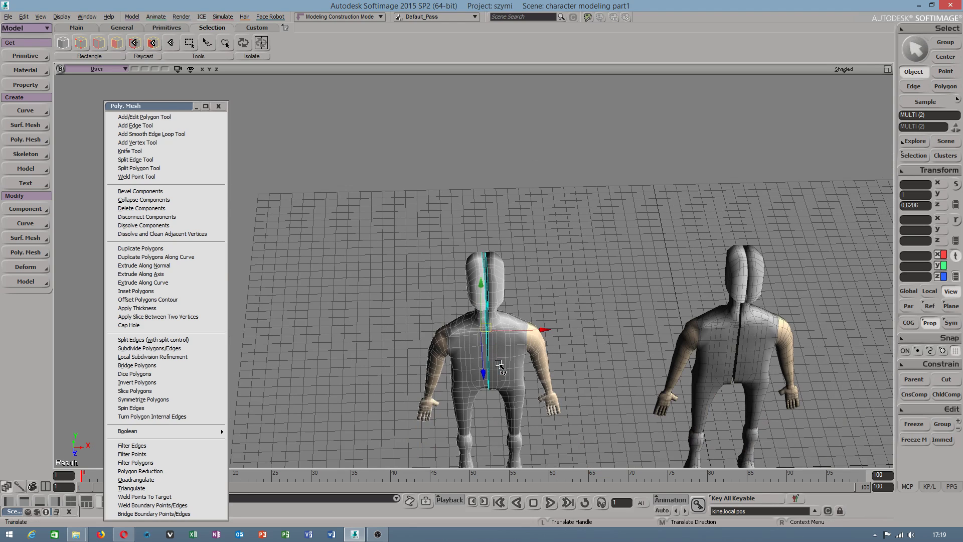
pyautogui.scroll(6, 487, 251)
pyautogui.scroll(-2, 761, 380)
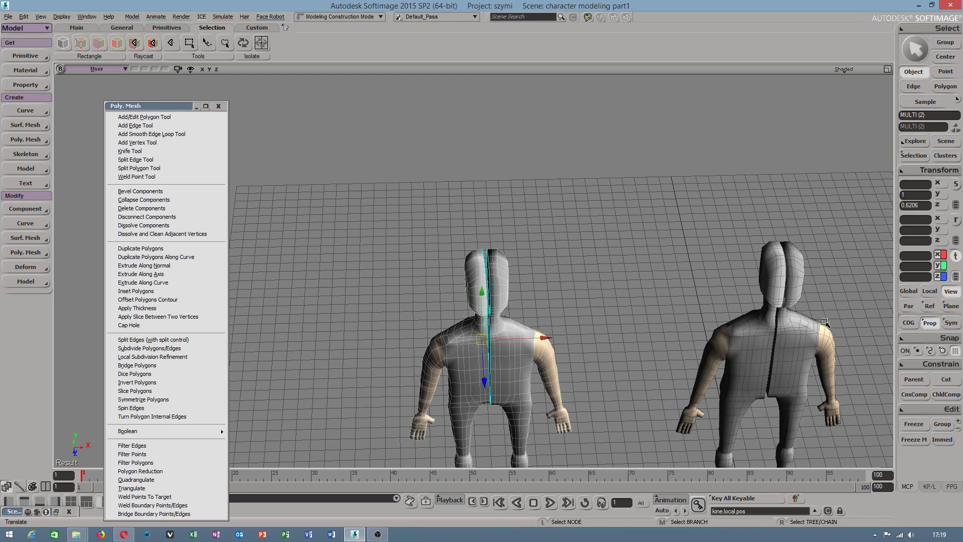
pyautogui.scroll(4, 444, 319)
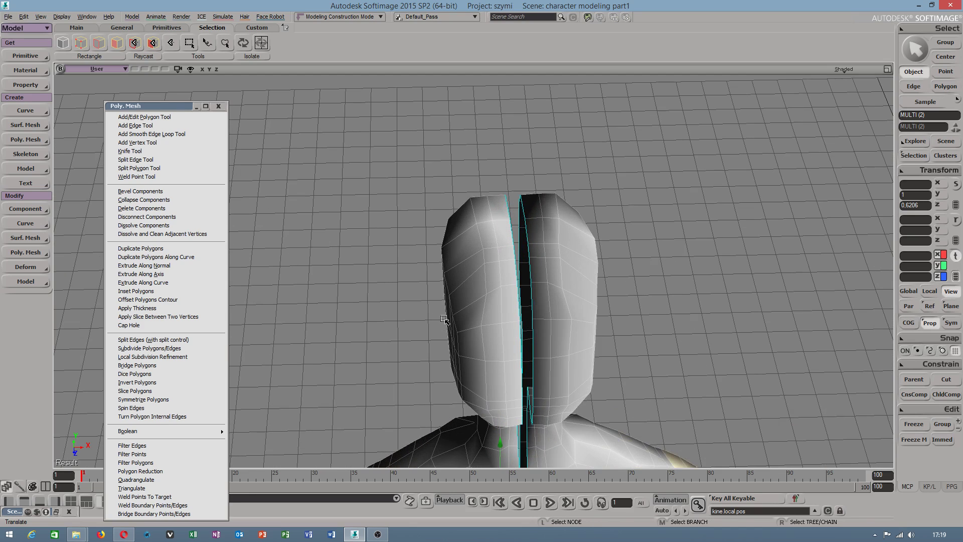
pyautogui.click(558, 288)
pyautogui.click(514, 287)
pyautogui.keyDown('shift'); pyautogui.click(559, 288); pyautogui.keyUp('shift')
pyautogui.click(42, 141)
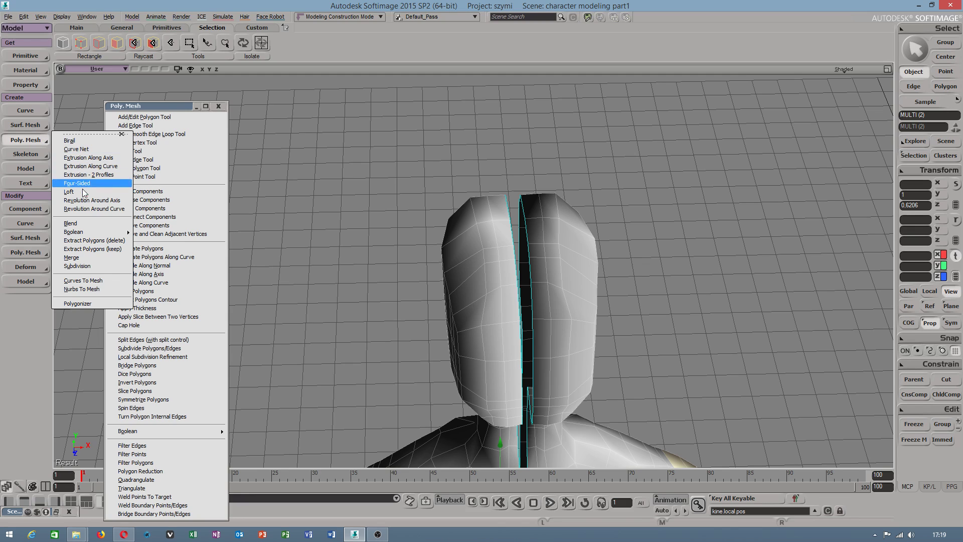
pyautogui.click(85, 224)
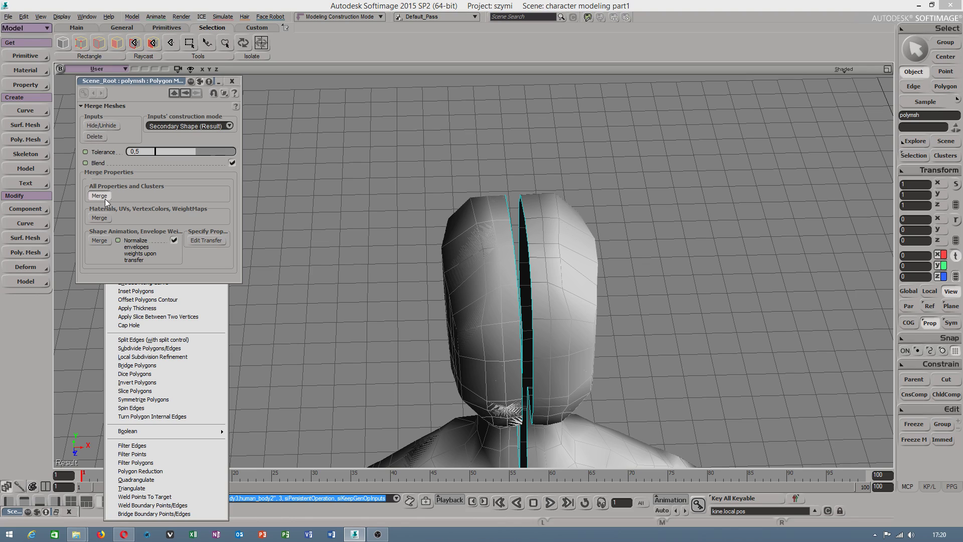
# Step: Merge the input properties into the blended mesh with the inputs' construction mode set to Modeling, and delete the input meshes
pyautogui.click(99, 214)
pyautogui.click(100, 239)
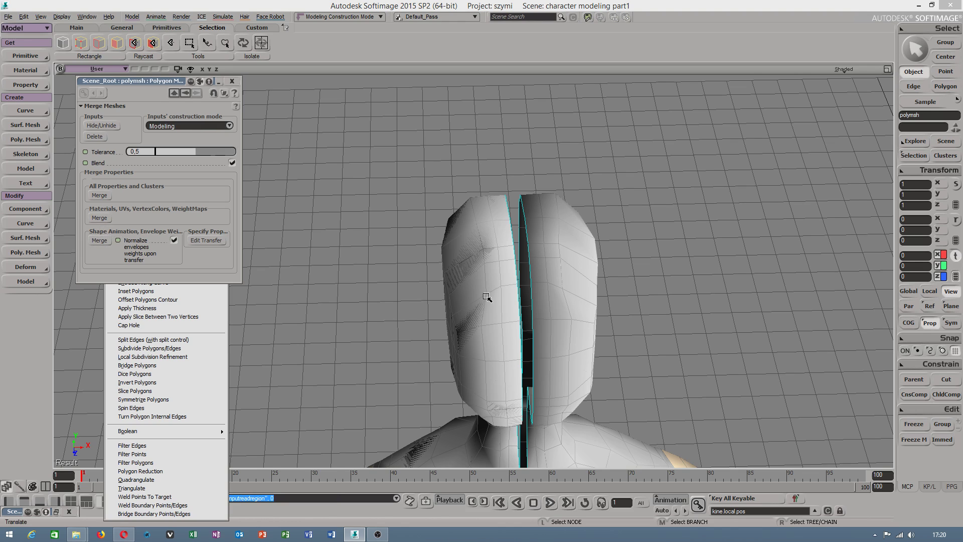
pyautogui.click(95, 137)
# Step: Examine the open centre seam of the merged mesh from the head down to the crotch
pyautogui.press('s')
pyautogui.scroll(-3, 488, 306)
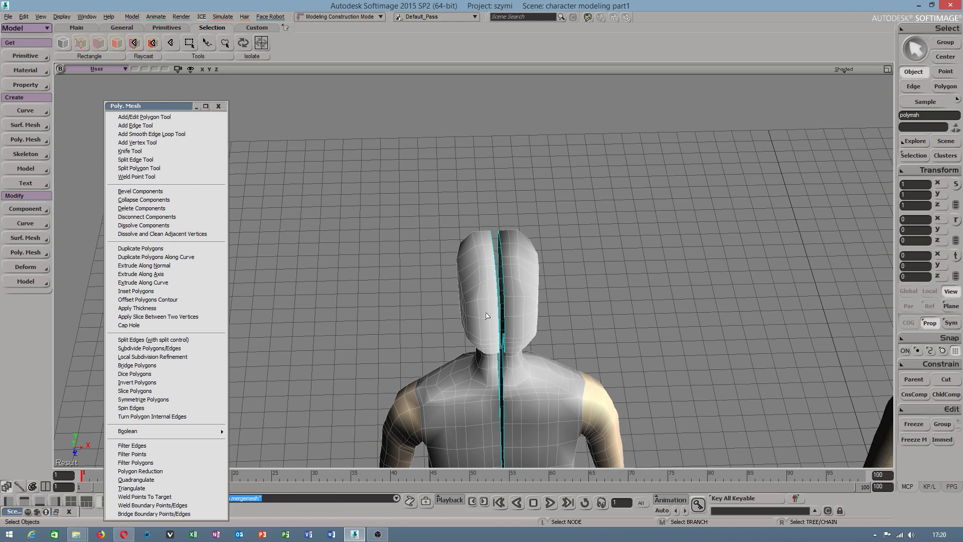
pyautogui.scroll(4, 488, 307)
pyautogui.scroll(-4, 526, 354)
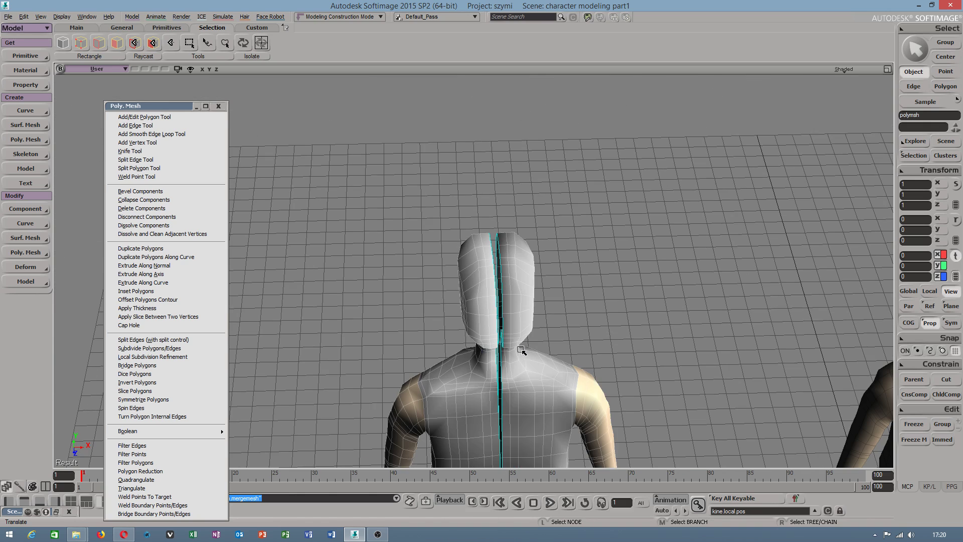
pyautogui.press('s')
pyautogui.moveTo(495, 339); pyautogui.dragTo(498, 296)
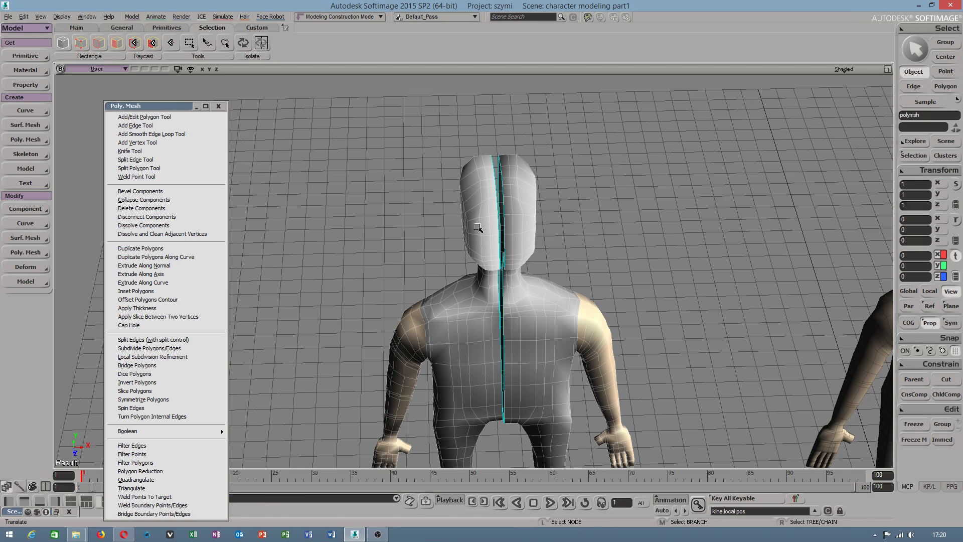
pyautogui.moveTo(478, 228); pyautogui.dragTo(565, 312)
pyautogui.press('m')
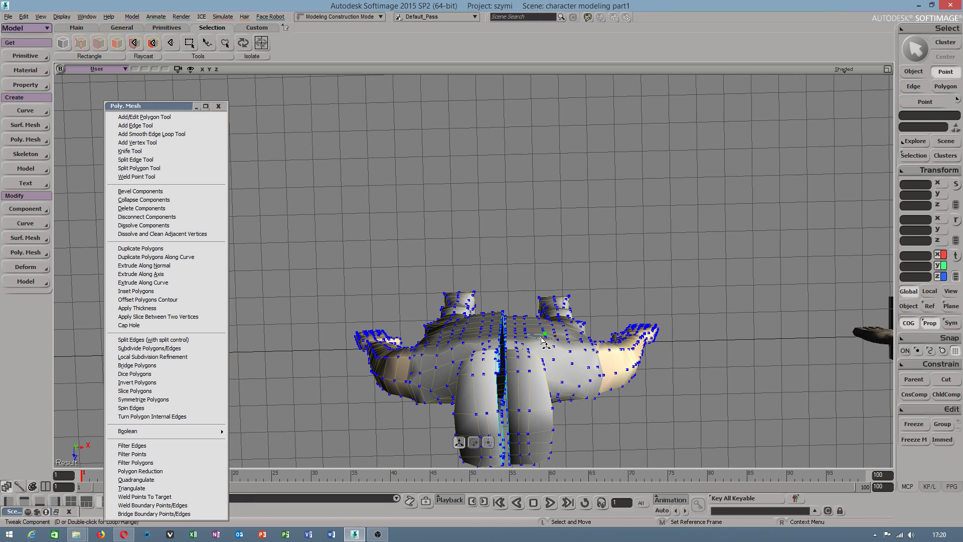
pyautogui.scroll(3, 544, 341)
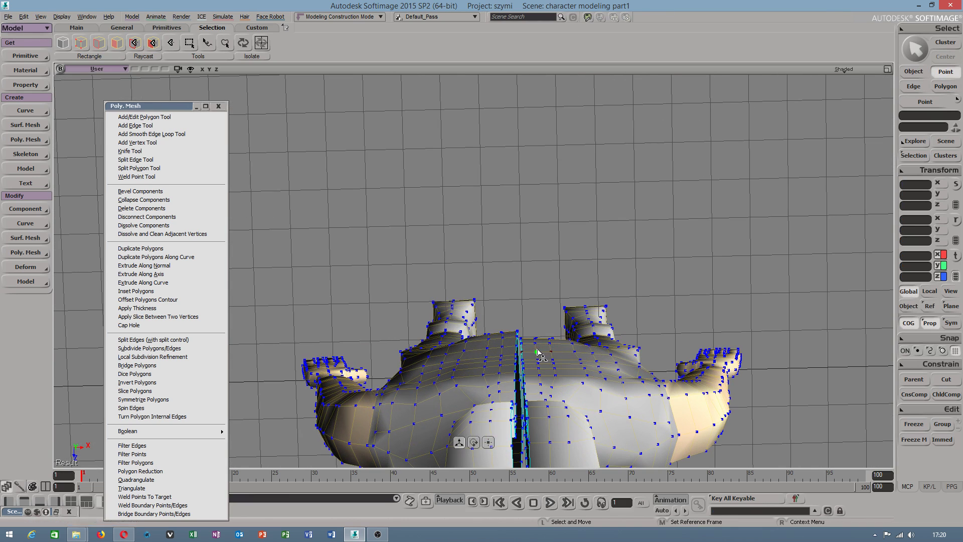
pyautogui.click(494, 356)
pyautogui.click(469, 357)
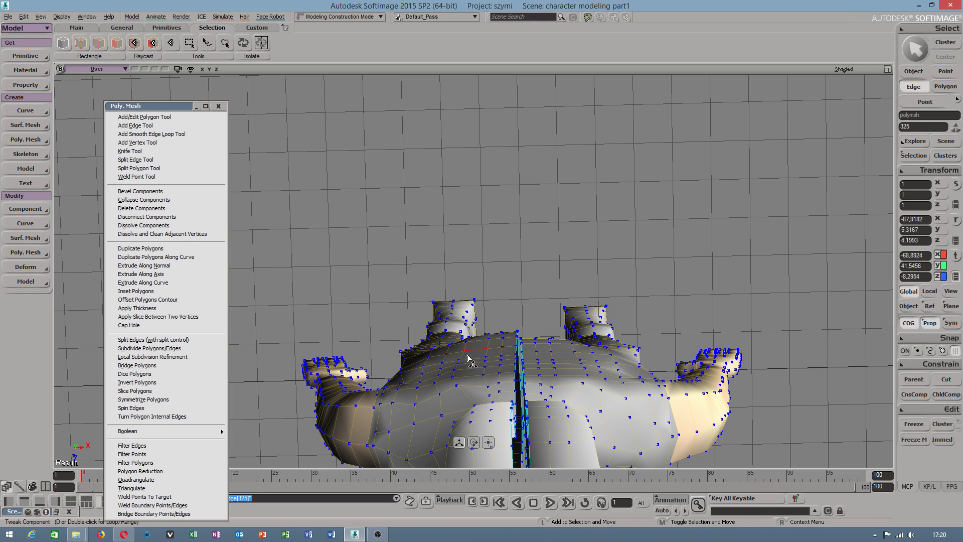
pyautogui.scroll(-2, 451, 367)
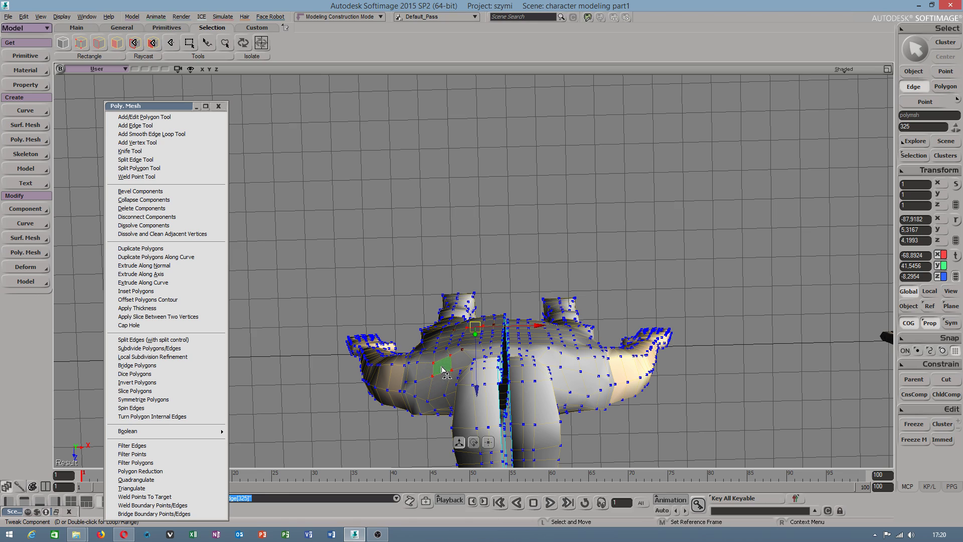
pyautogui.click(441, 370)
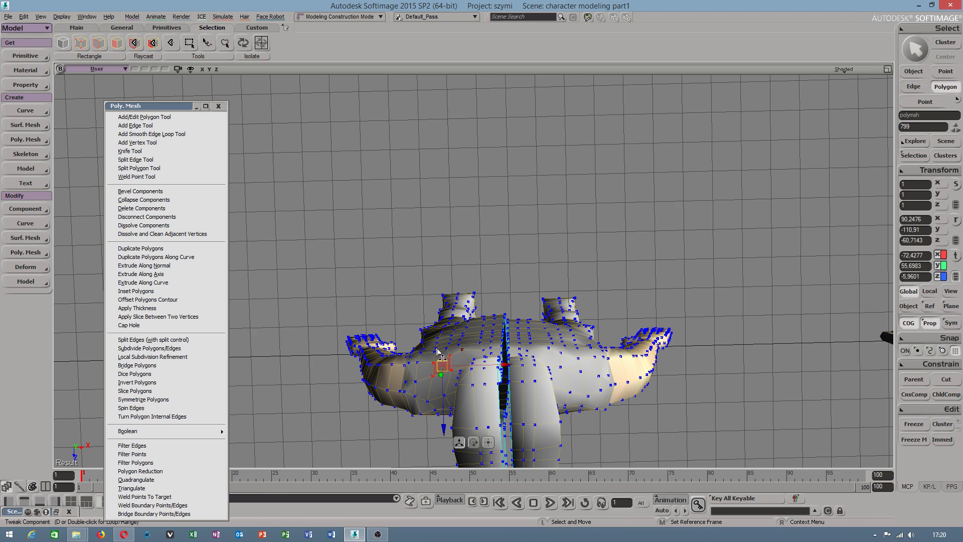
pyautogui.scroll(-2, 439, 356)
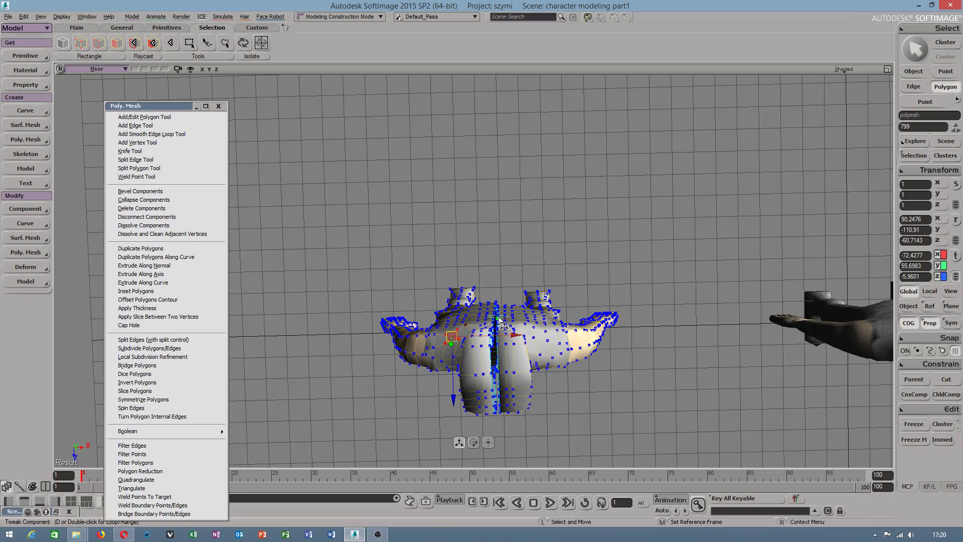
pyautogui.scroll(2, 518, 354)
pyautogui.press('s')
pyautogui.moveTo(514, 383); pyautogui.dragTo(497, 275)
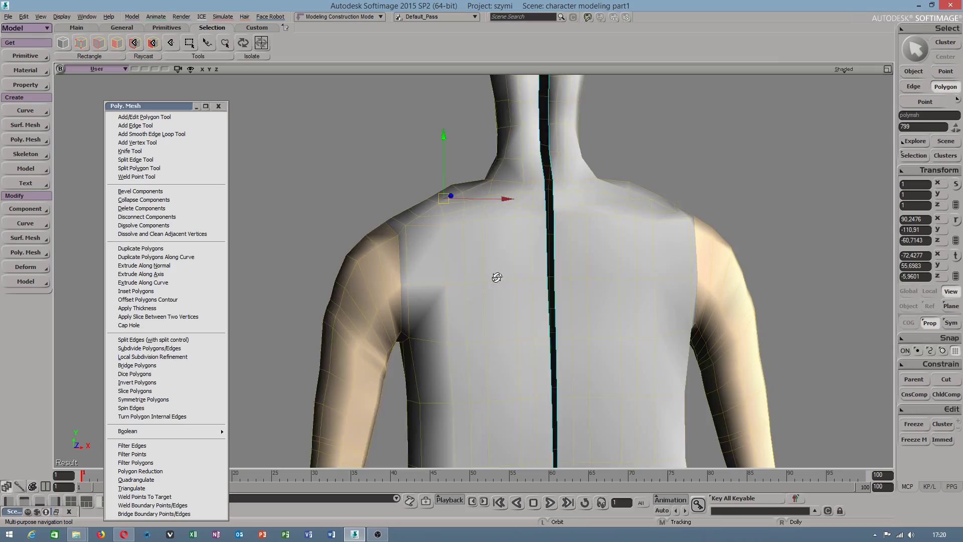
pyautogui.moveTo(496, 275); pyautogui.dragTo(281, 278, button='right')
pyautogui.moveTo(467, 441); pyautogui.dragTo(479, 311)
pyautogui.scroll(5, 517, 281)
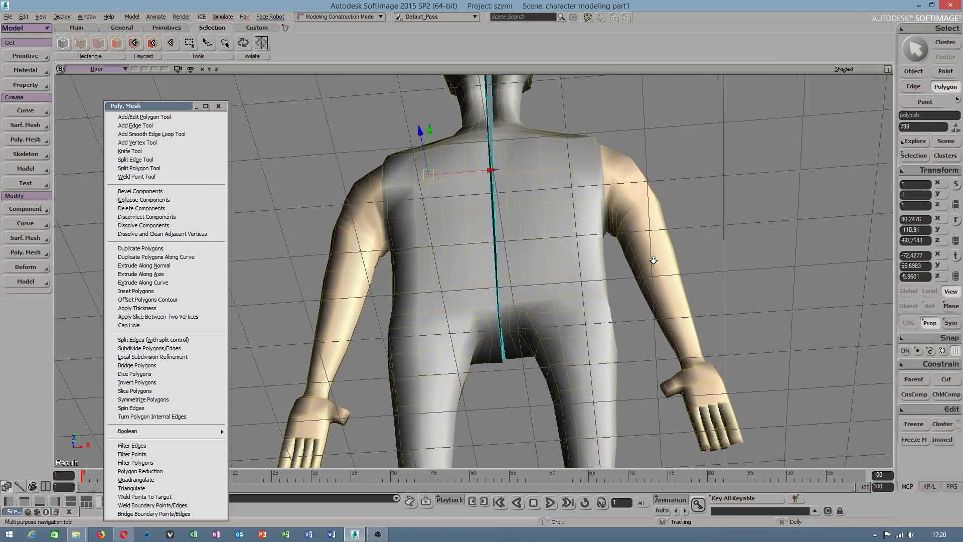
# Step: Select the boundary edge loops on both sides of the centre seam and weld them with a distance of 1.447
pyautogui.press('m')
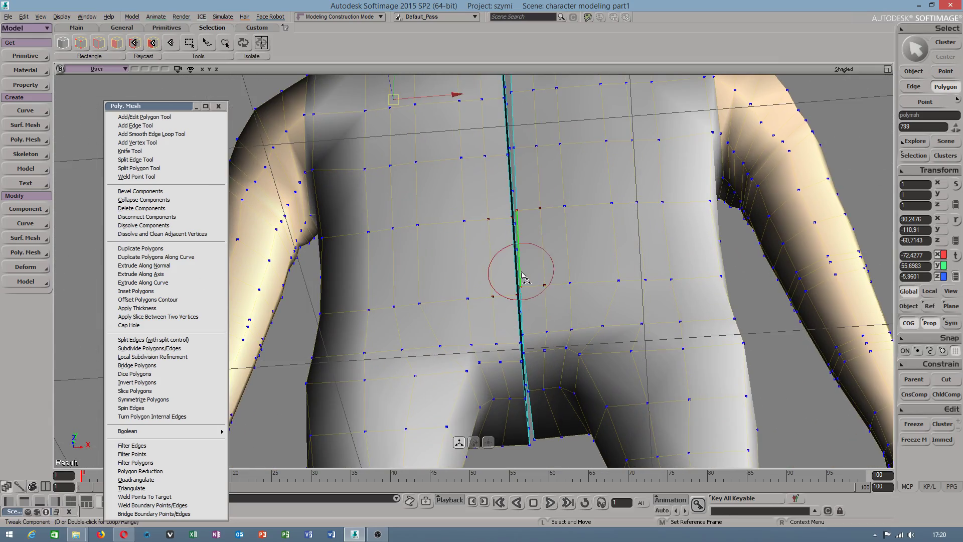
pyautogui.doubleClick(519, 274)
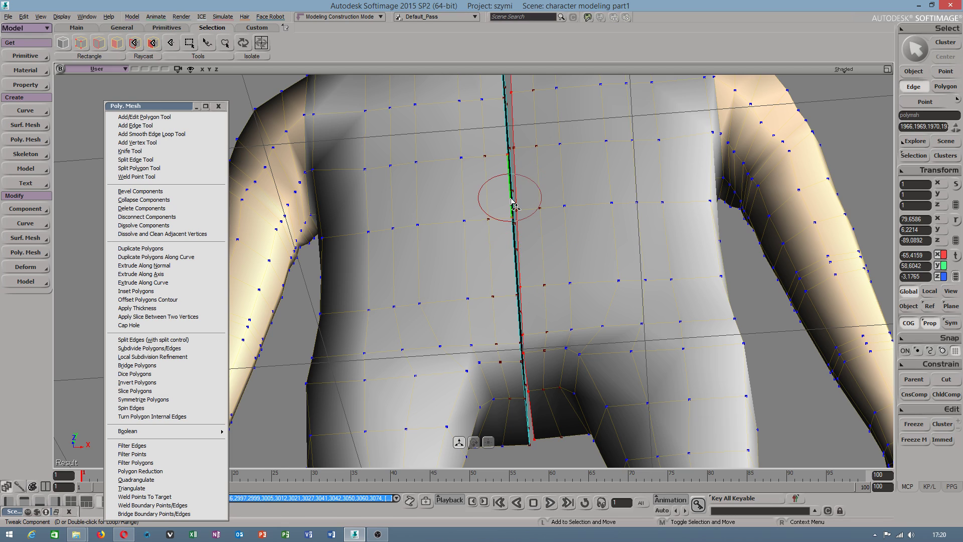
pyautogui.doubleClick(510, 202)
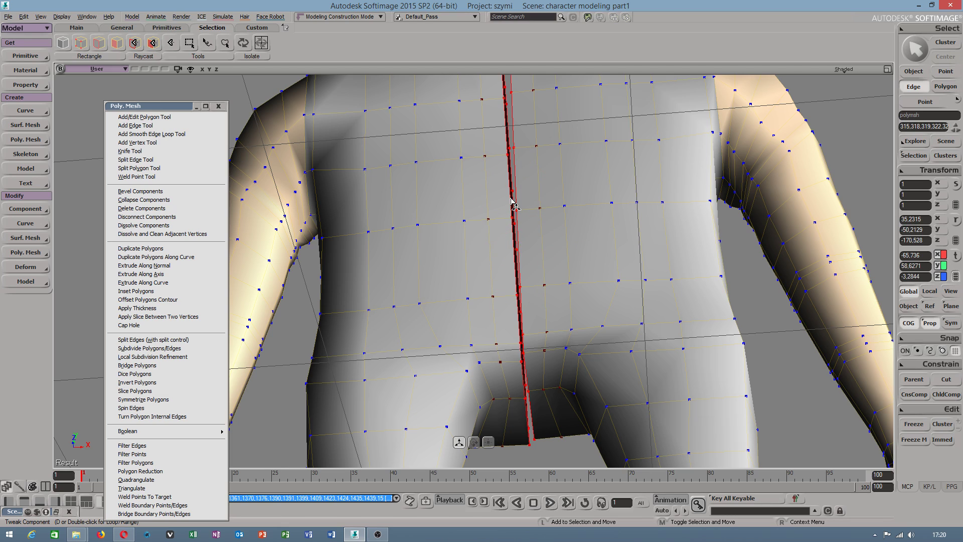
pyautogui.click(39, 251)
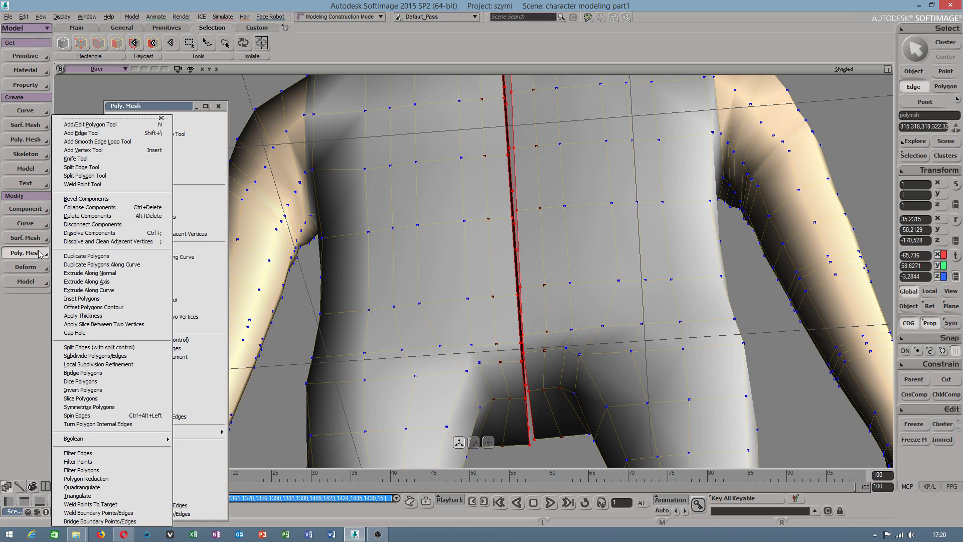
pyautogui.click(134, 513)
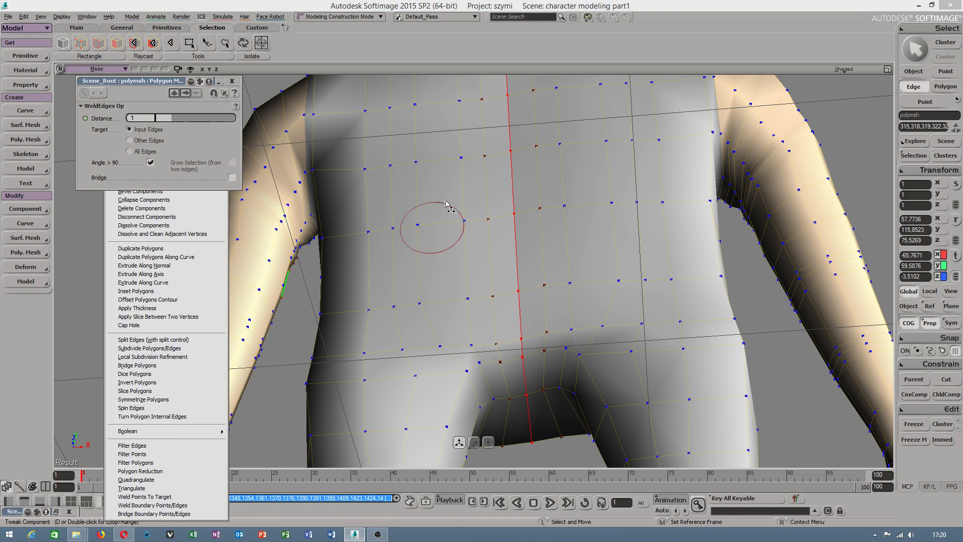
pyautogui.moveTo(183, 119)
pyautogui.mouseDown()
pyautogui.moveTo(162, 119)
pyautogui.moveTo(175, 119)
pyautogui.mouseUp()
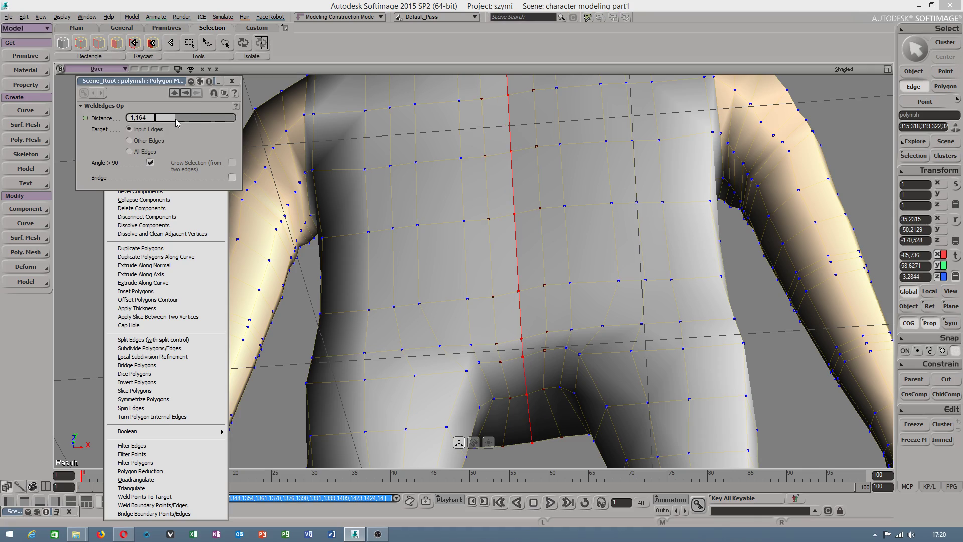
# Step: Try the All Edges target and the Bridge option for the weld while checking the neck and head seam
pyautogui.scroll(-5, 541, 350)
pyautogui.press('s')
pyautogui.moveTo(471, 198); pyautogui.dragTo(471, 277)
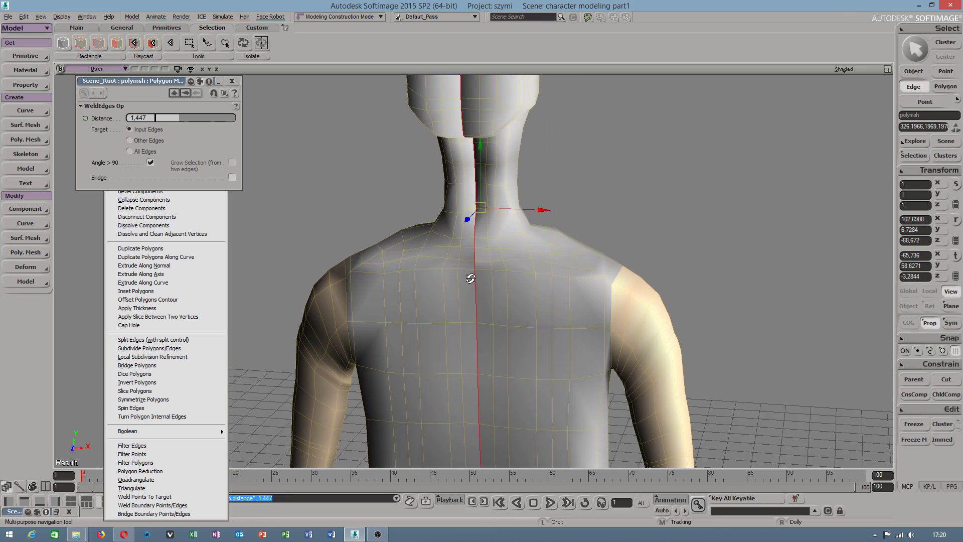
pyautogui.moveTo(471, 277); pyautogui.dragTo(466, 302, button='middle')
pyautogui.moveTo(466, 302); pyautogui.dragTo(485, 178, button='right')
pyautogui.moveTo(486, 178)
pyautogui.mouseDown()
pyautogui.moveTo(494, 166)
pyautogui.moveTo(489, 176)
pyautogui.mouseUp()
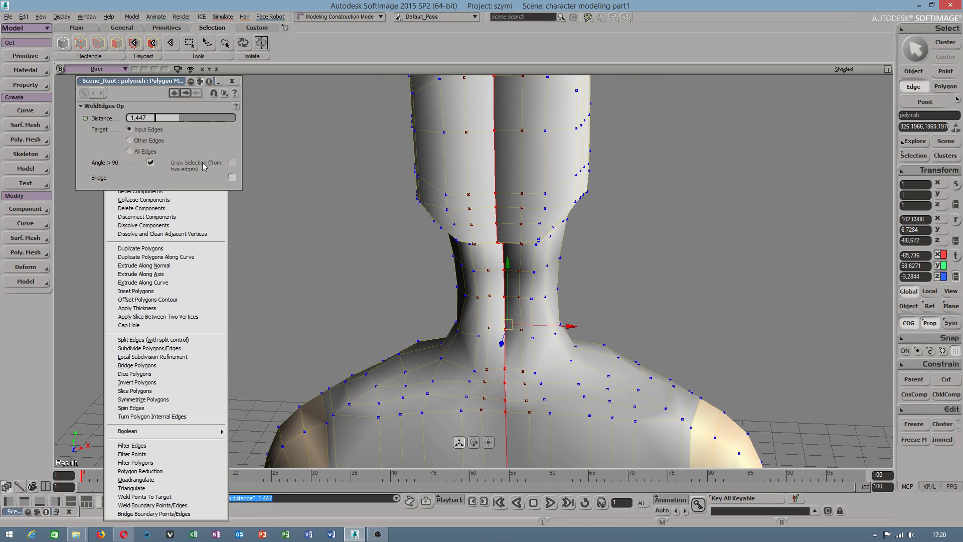
pyautogui.click(147, 152)
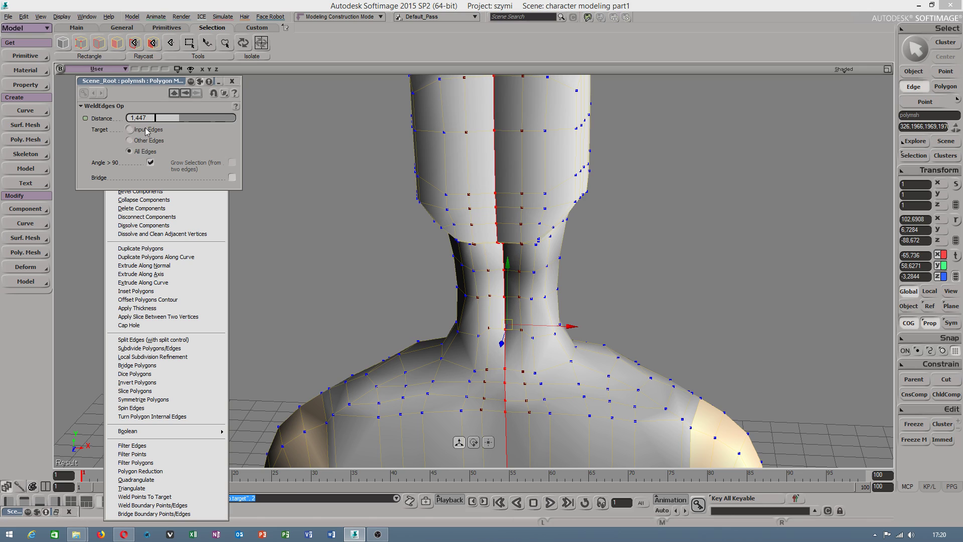
pyautogui.click(232, 178)
# Step: Set the edge weld distance to 1.761 with Input Edges as the target
pyautogui.moveTo(173, 118)
pyautogui.mouseDown()
pyautogui.moveTo(157, 119)
pyautogui.moveTo(172, 120)
pyautogui.mouseUp()
pyautogui.press('s')
pyautogui.moveTo(381, 181); pyautogui.dragTo(525, 187)
pyautogui.moveTo(525, 187); pyautogui.dragTo(490, 346, button='middle')
pyautogui.moveTo(416, 259); pyautogui.dragTo(448, 177)
pyautogui.click(183, 119)
# Step: Slightly adjust the seam edge and a point on the upper back of the head with the Tweak Component tool
pyautogui.press('s')
pyautogui.click(460, 201)
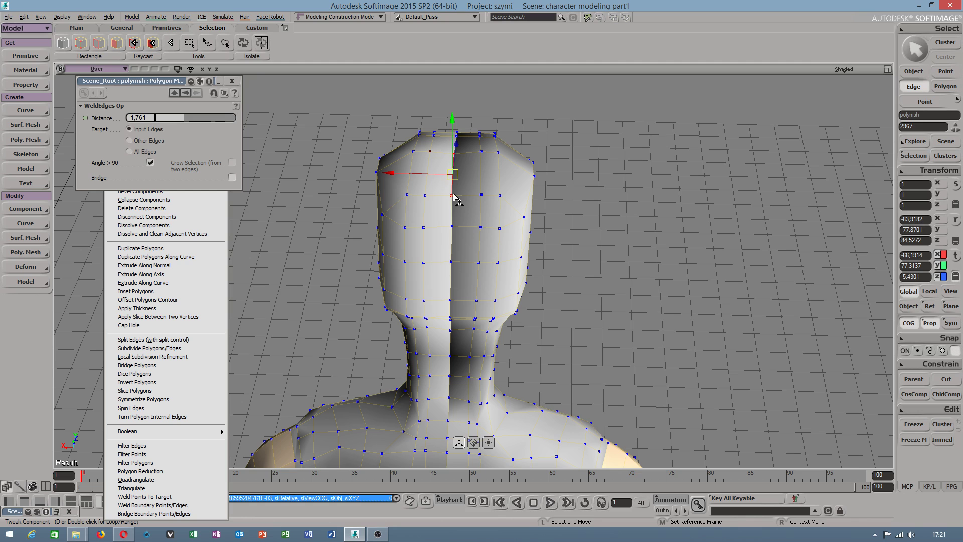
pyautogui.rightClick(454, 194)
pyautogui.click(478, 394)
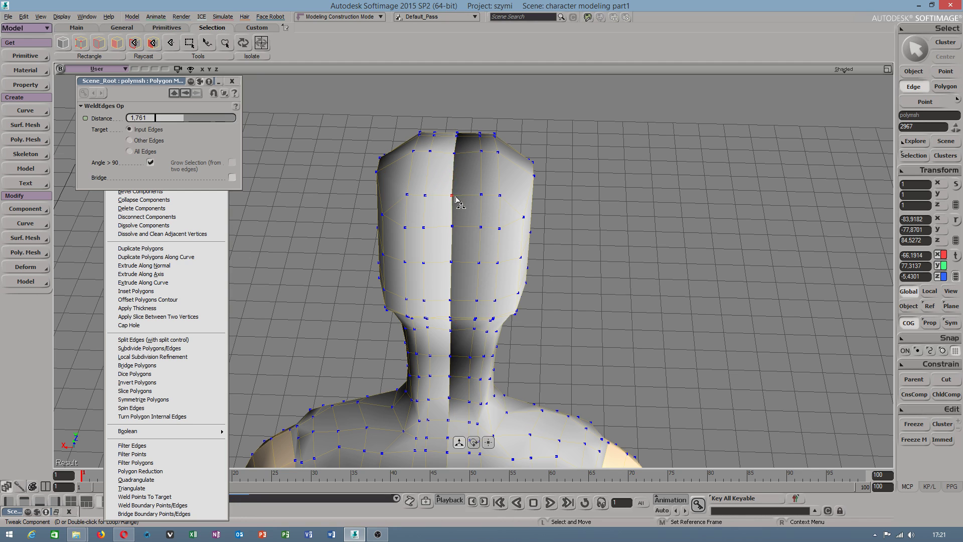
pyautogui.press('t')
pyautogui.click(431, 194)
# Step: Inspect the welded seam around the lower head and face, and compare the full figure with the other body
pyautogui.press('s')
pyautogui.moveTo(434, 198)
pyautogui.mouseDown()
pyautogui.moveTo(376, 229)
pyautogui.moveTo(425, 206)
pyautogui.mouseUp()
pyautogui.moveTo(425, 206); pyautogui.dragTo(639, 176, button='right')
pyautogui.moveTo(505, 338); pyautogui.dragTo(493, 236)
pyautogui.press('s')
pyautogui.moveTo(492, 237); pyautogui.dragTo(552, 237, button='right')
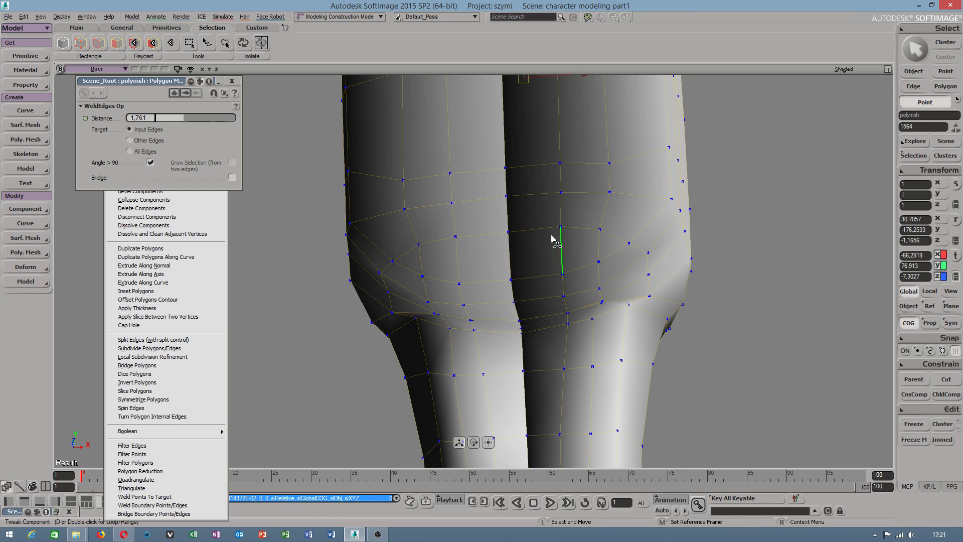
pyautogui.click(507, 232)
pyautogui.moveTo(527, 232); pyautogui.dragTo(526, 233)
pyautogui.press('s')
pyautogui.moveTo(526, 234); pyautogui.dragTo(530, 274)
pyautogui.moveTo(530, 273); pyautogui.dragTo(441, 195, button='right')
pyautogui.moveTo(441, 196); pyautogui.dragTo(443, 243)
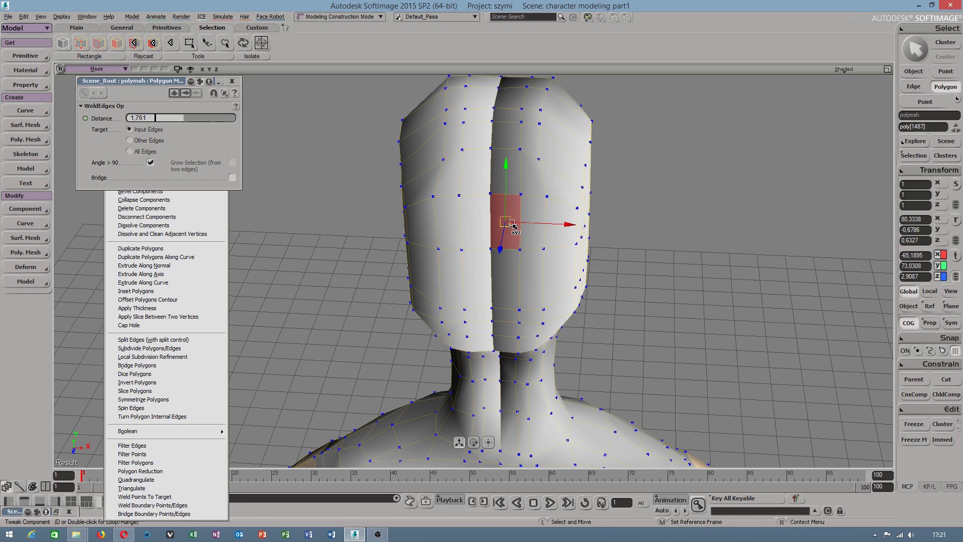
pyautogui.scroll(-6, 388, 231)
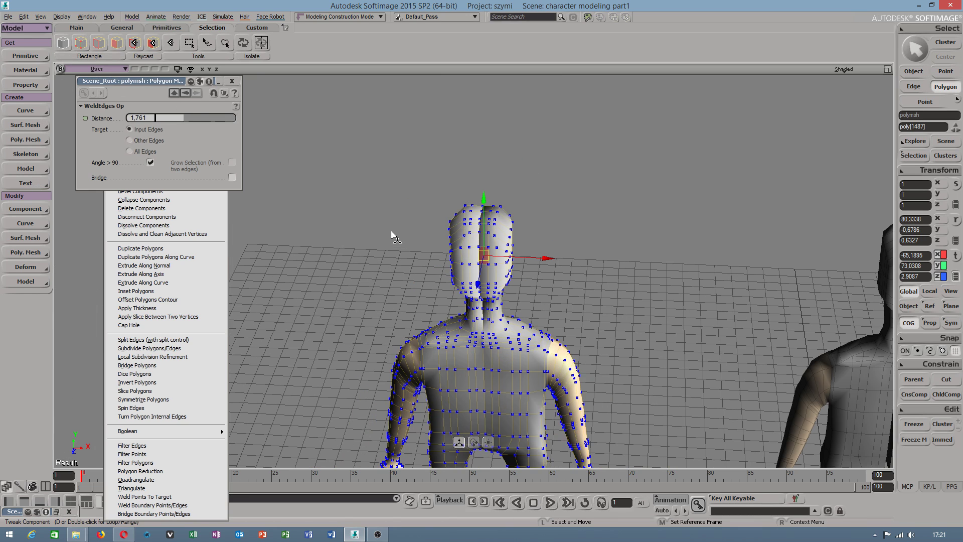
pyautogui.press('s')
pyautogui.moveTo(472, 276); pyautogui.dragTo(448, 233)
pyautogui.scroll(-4, 466, 248)
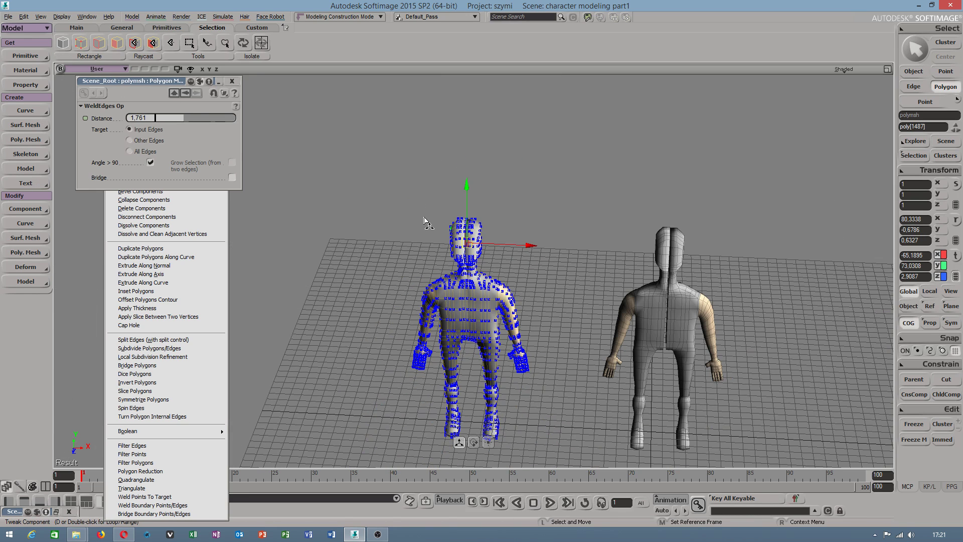
# Step: Select all polygons of the merged body and set their user normals to Average
pyautogui.press('Escape')
pyautogui.moveTo(370, 194); pyautogui.dragTo(565, 469)
pyautogui.click(32, 213)
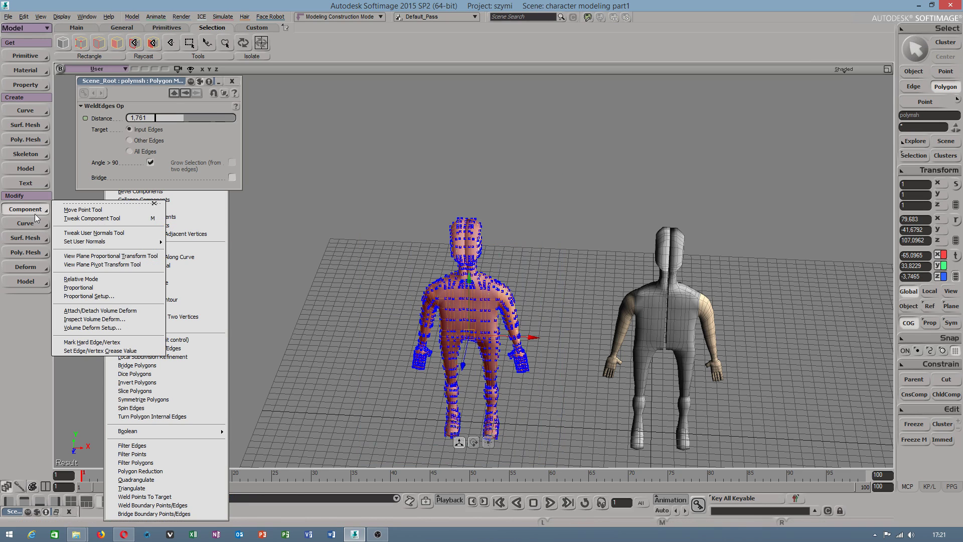
pyautogui.moveTo(119, 245)
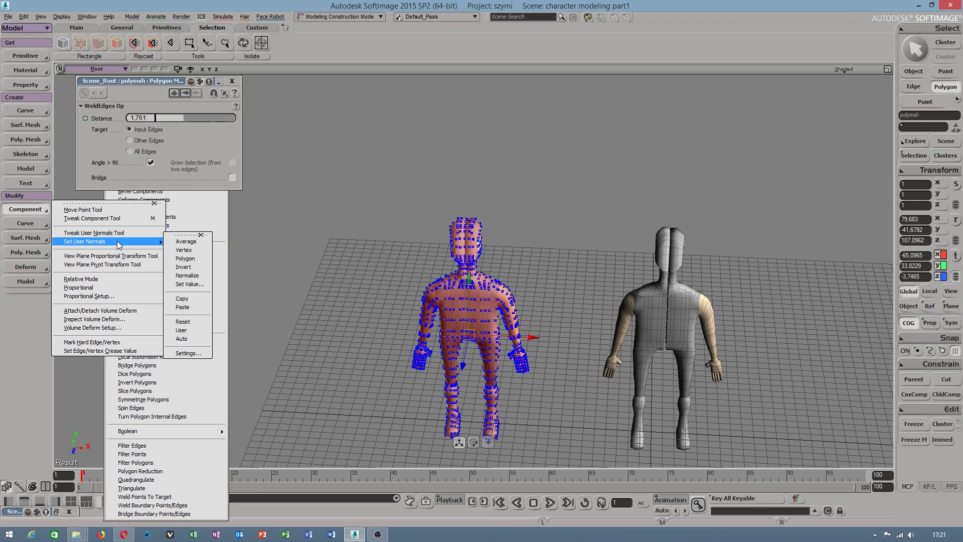
pyautogui.click(187, 243)
pyautogui.scroll(6, 461, 268)
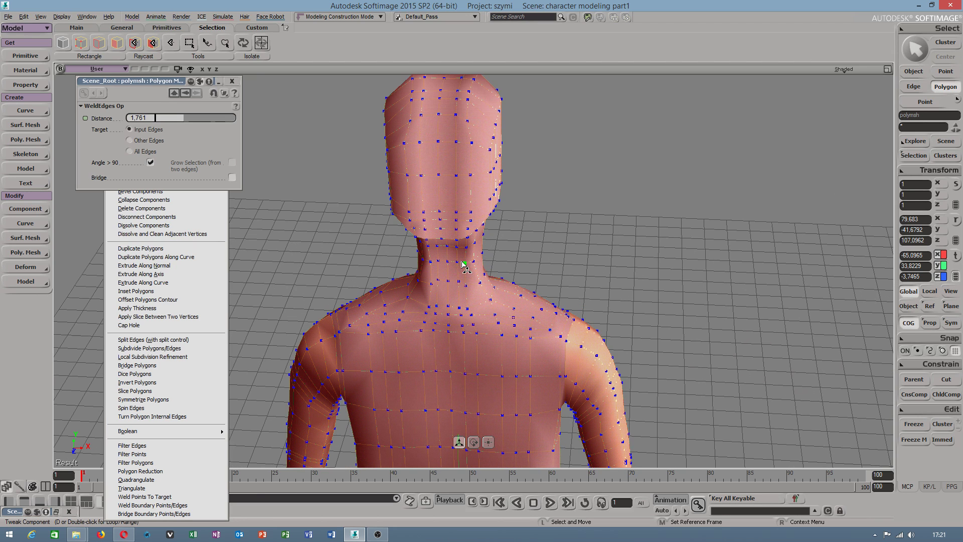
# Step: Select the seam edge on the lower front of the face and nudge it slightly along Z
pyautogui.click(437, 166)
pyautogui.keyDown('alt'); pyautogui.moveTo(479, 206); pyautogui.dragTo(447, 157); pyautogui.keyUp('alt')
pyautogui.keyDown('alt'); pyautogui.moveTo(446, 157); pyautogui.dragTo(464, 277, button='middle'); pyautogui.keyUp('alt')
pyautogui.moveTo(589, 315)
pyautogui.keyDown('alt'); pyautogui.mouseDown()
pyautogui.moveTo(490, 329)
pyautogui.moveTo(497, 213)
pyautogui.moveTo(592, 301)
pyautogui.mouseUp(); pyautogui.keyUp('alt')
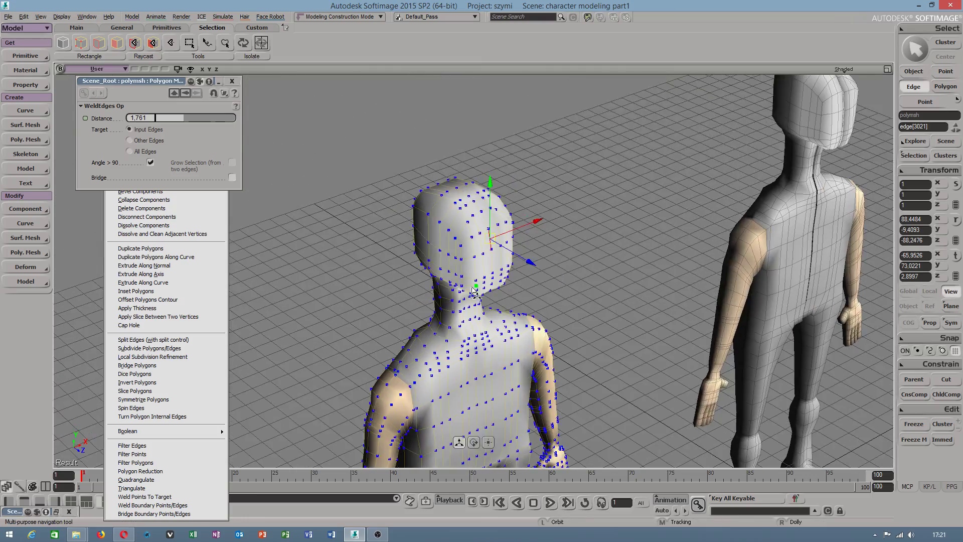
pyautogui.keyDown('alt'); pyautogui.moveTo(592, 301); pyautogui.dragTo(727, 217, button='right'); pyautogui.keyUp('alt')
pyautogui.click(514, 236)
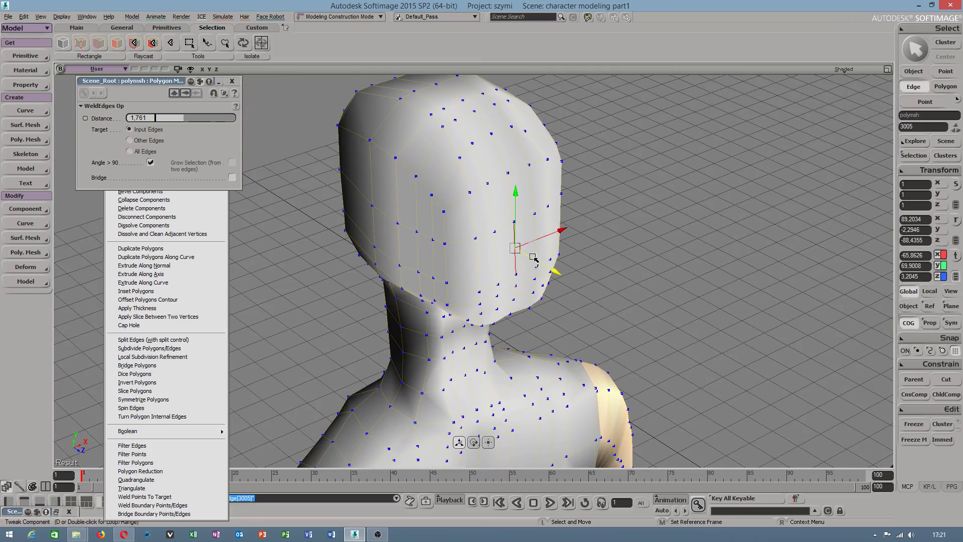
pyautogui.moveTo(537, 265); pyautogui.dragTo(535, 262)
# Step: Lower the seam point at the chin to about 65.17 in Y
pyautogui.click(511, 313)
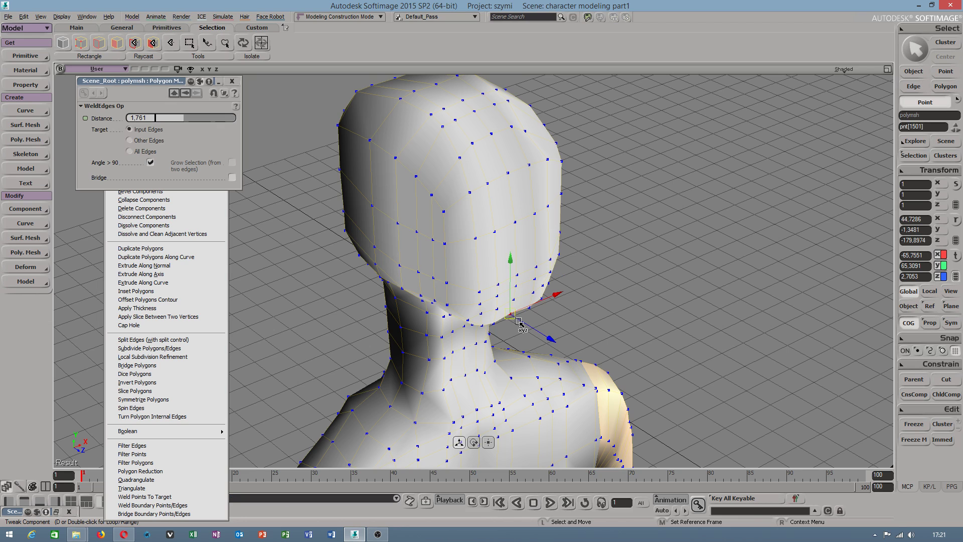
pyautogui.keyDown('alt'); pyautogui.moveTo(510, 313); pyautogui.dragTo(515, 250); pyautogui.keyUp('alt')
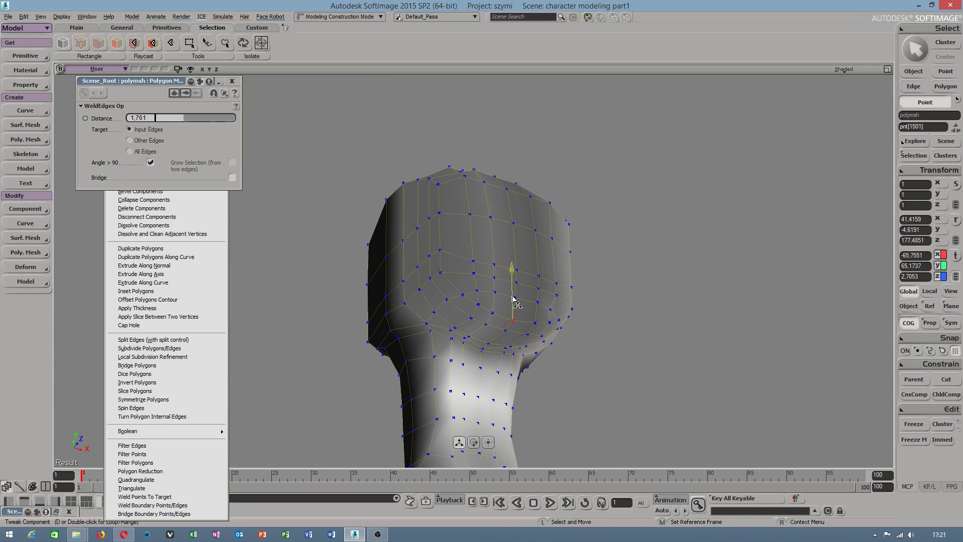
pyautogui.scroll(-5, 512, 299)
pyautogui.keyDown('alt'); pyautogui.moveTo(512, 299); pyautogui.dragTo(510, 369); pyautogui.keyUp('alt')
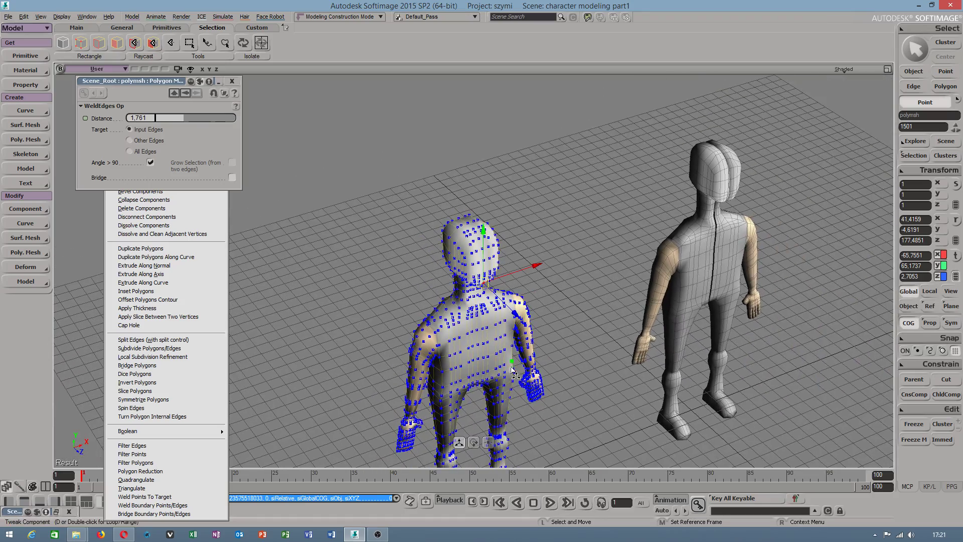
# Step: Select all points of the merged body and set their user normals to Vertex
pyautogui.scroll(-3, 506, 373)
pyautogui.moveTo(382, 211); pyautogui.dragTo(567, 442)
pyautogui.click(35, 213)
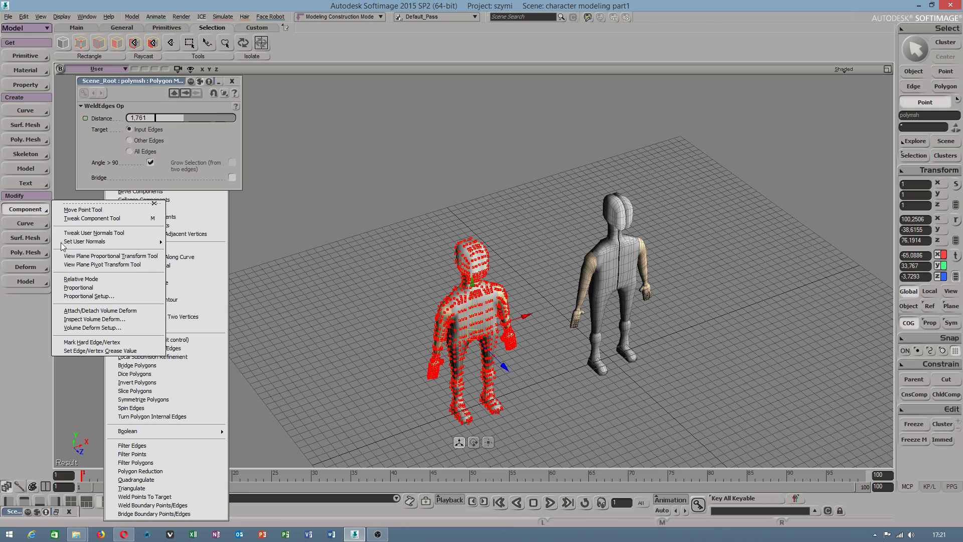
pyautogui.moveTo(128, 242)
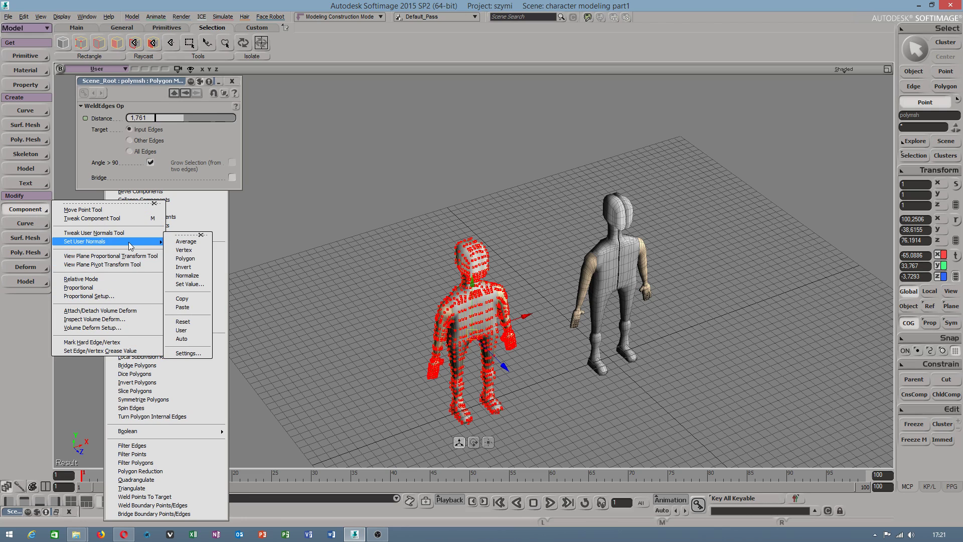
pyautogui.click(193, 248)
# Step: Examine the shading across the welded seam on the head and torso and over the whole figure
pyautogui.press('s')
pyautogui.moveTo(381, 291); pyautogui.dragTo(477, 334, button='right')
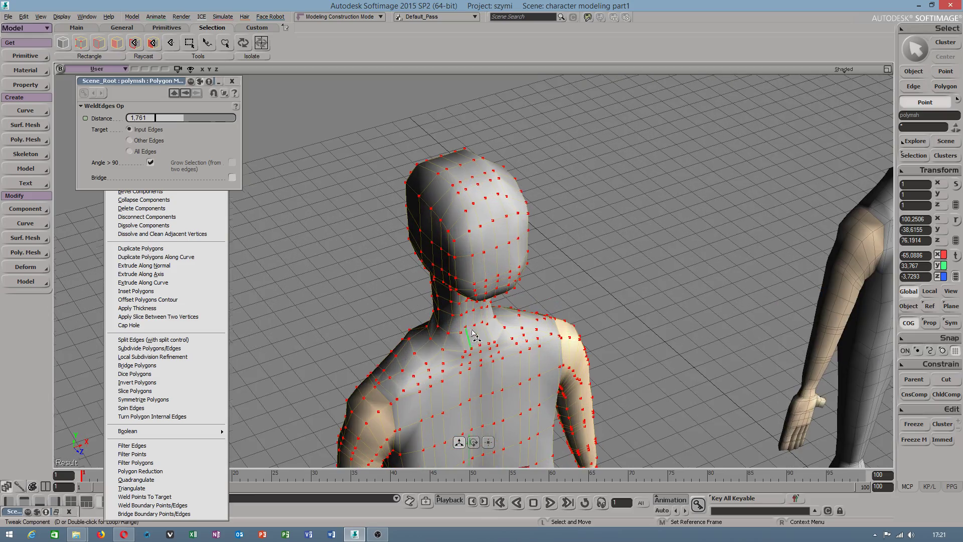
pyautogui.press('u')
pyautogui.click(476, 247)
pyautogui.press('s')
pyautogui.moveTo(525, 339); pyautogui.dragTo(481, 284)
pyautogui.scroll(-6, 480, 284)
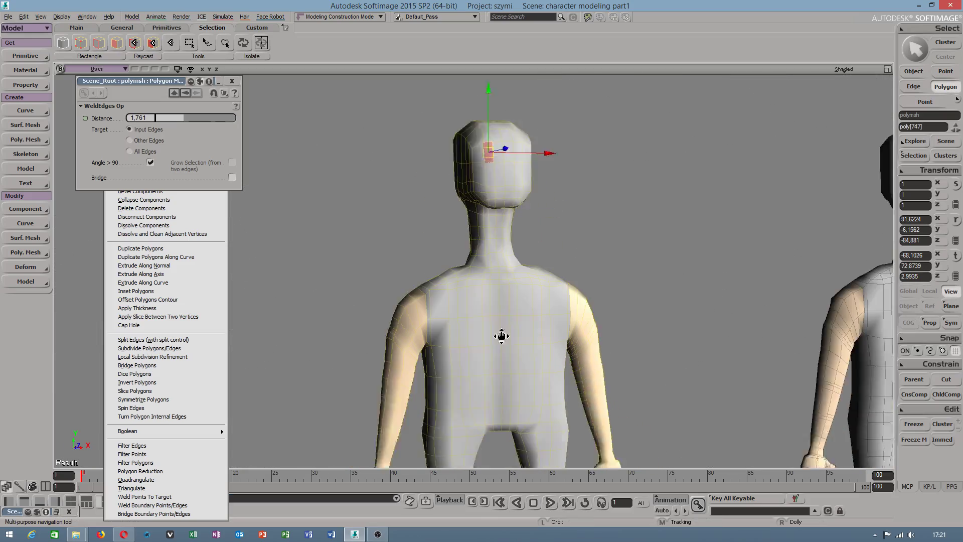
pyautogui.moveTo(452, 340); pyautogui.dragTo(468, 330)
pyautogui.moveTo(469, 330); pyautogui.dragTo(445, 276, button='middle')
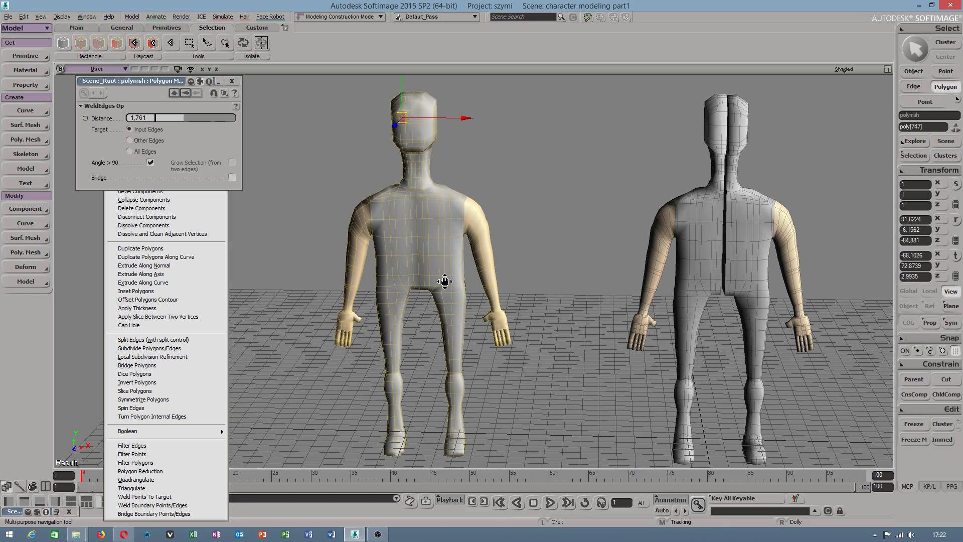